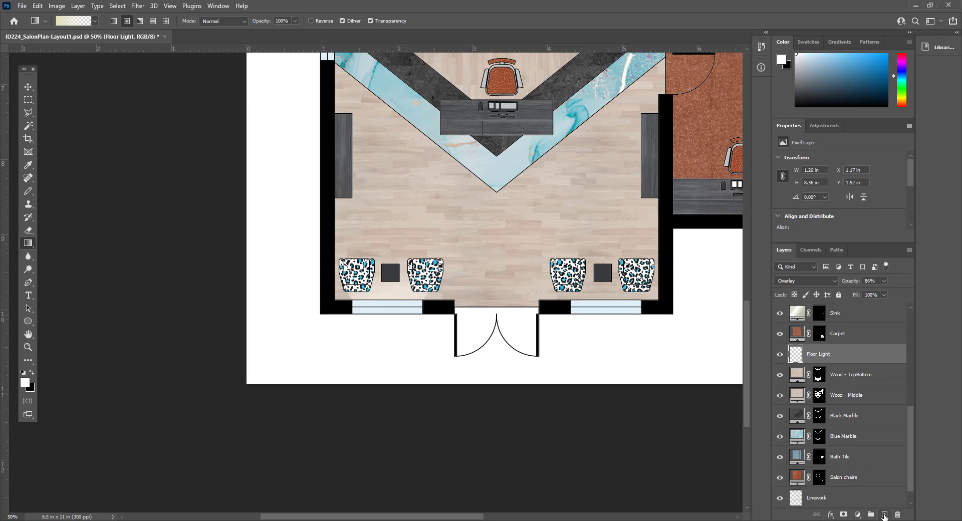
Step: Create a new layer above Floor Light and name it Floor Shadows
click(885, 515)
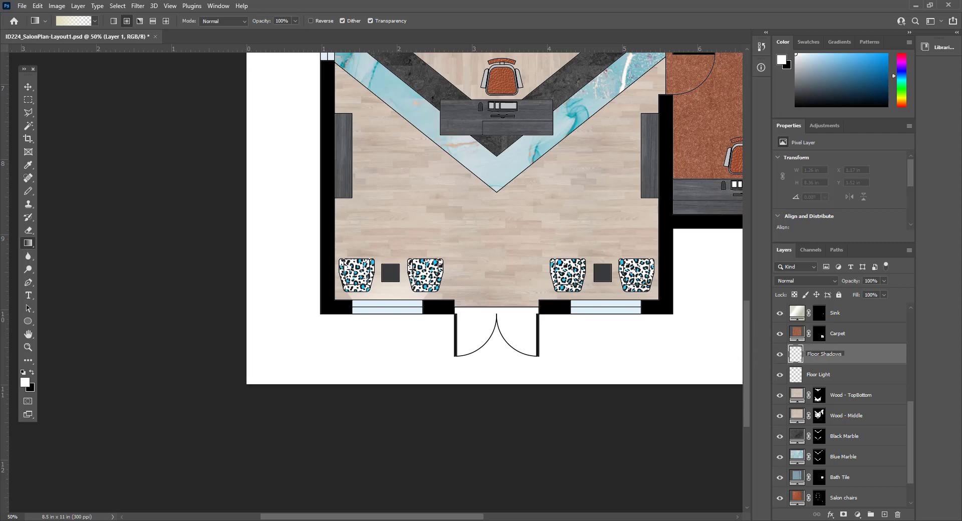
key(Return)
Step: Outline a polygonal lasso selection for the leftmost armchair's shadow, from the window corner around the chair's outer edge and back along the wall
scroll(357, 271, up, 1)
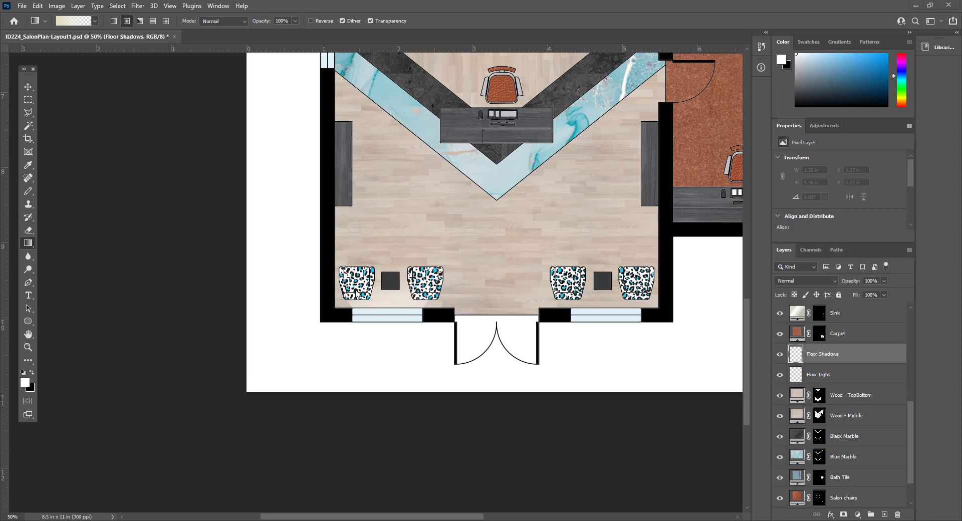
scroll(359, 266, up, 1)
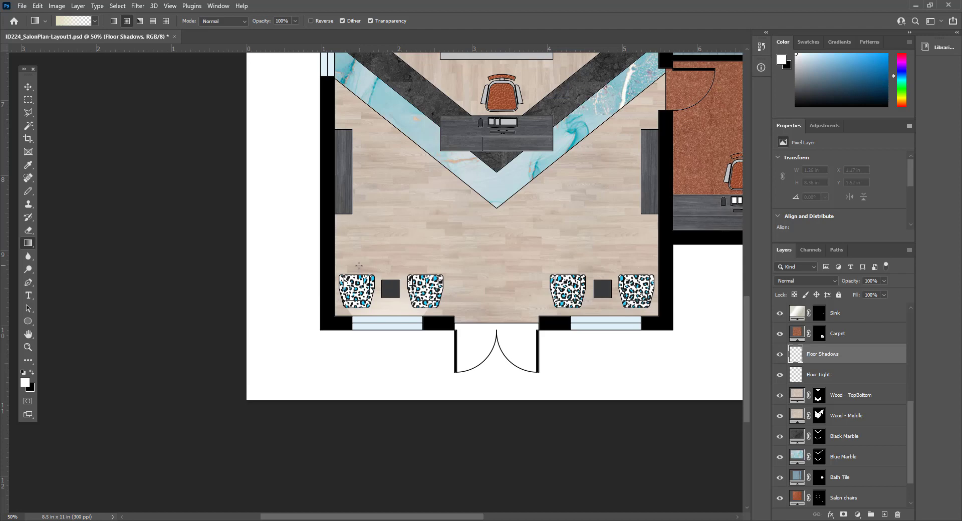
scroll(358, 265, up, 4)
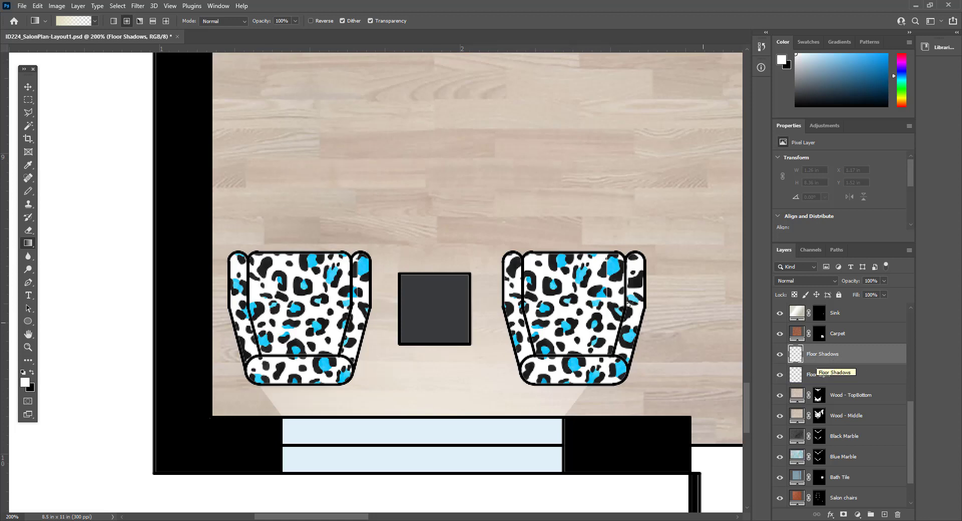
click(29, 114)
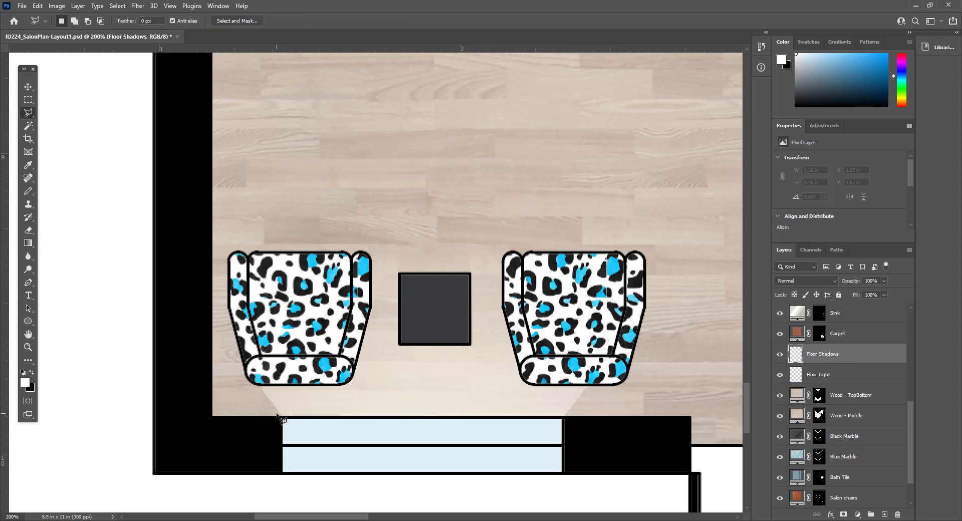
click(282, 417)
click(250, 380)
click(228, 309)
click(229, 258)
click(234, 253)
click(244, 253)
click(248, 259)
click(254, 253)
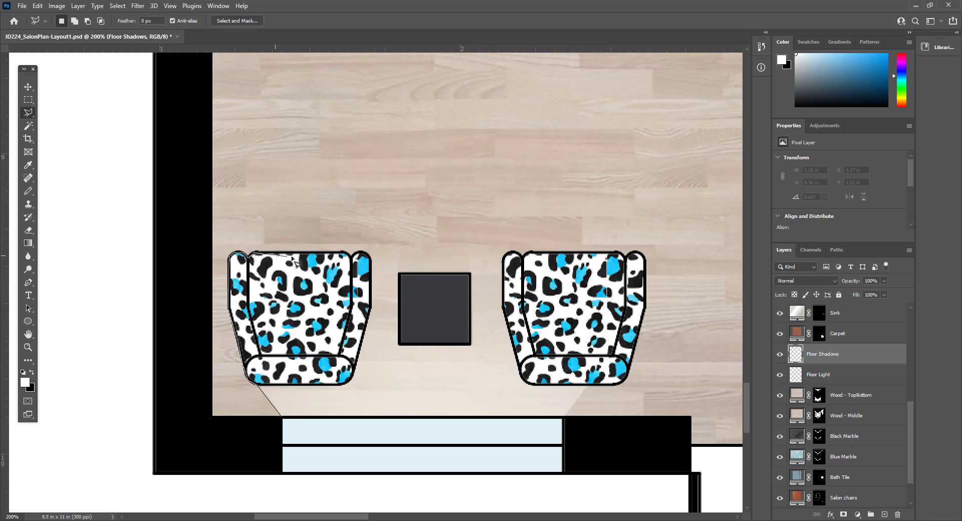
click(352, 252)
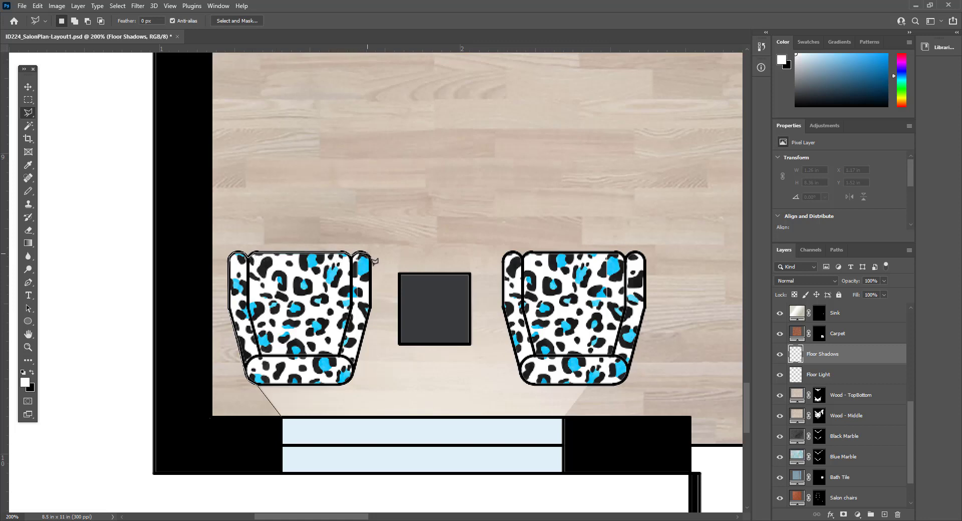
click(370, 254)
click(339, 141)
click(213, 142)
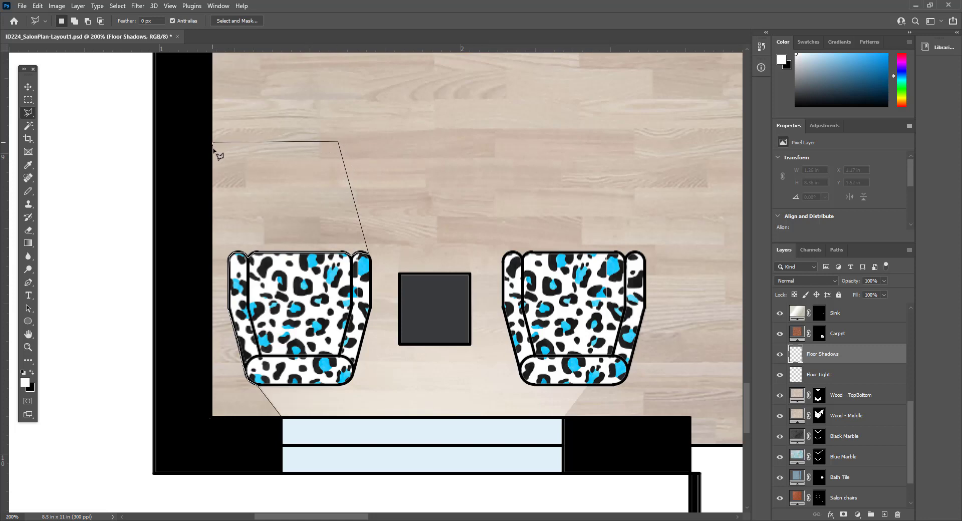
click(213, 415)
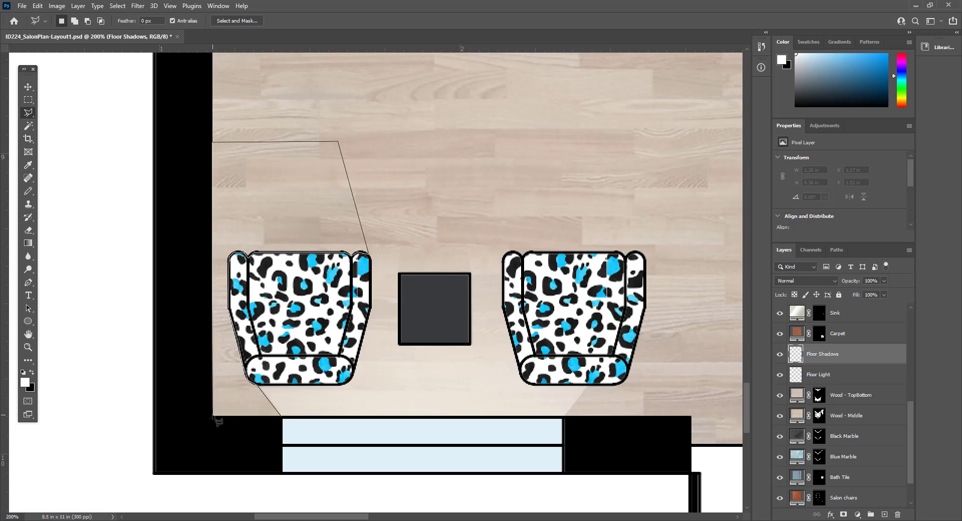
click(284, 421)
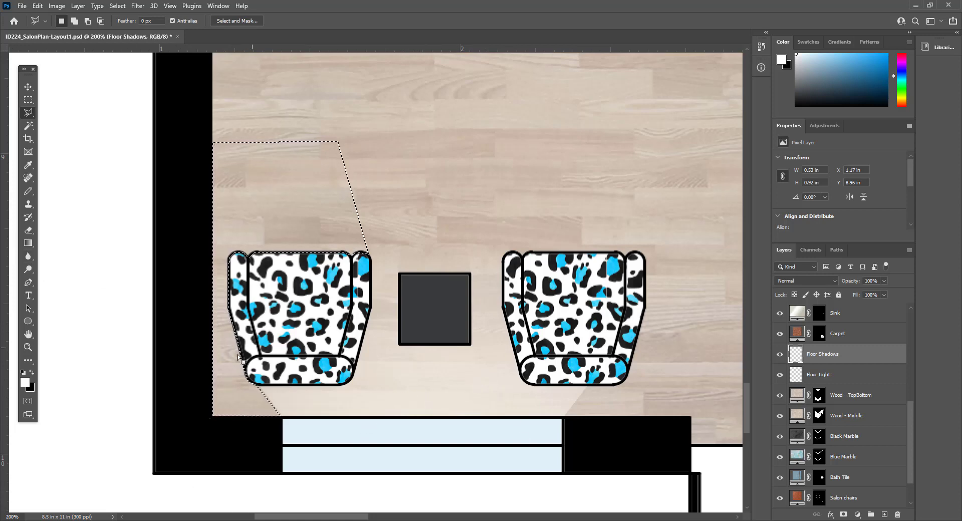
Step: Set the gradient's starting colour stop to bbada1, sampled from the wood floor beside the chairs
click(28, 243)
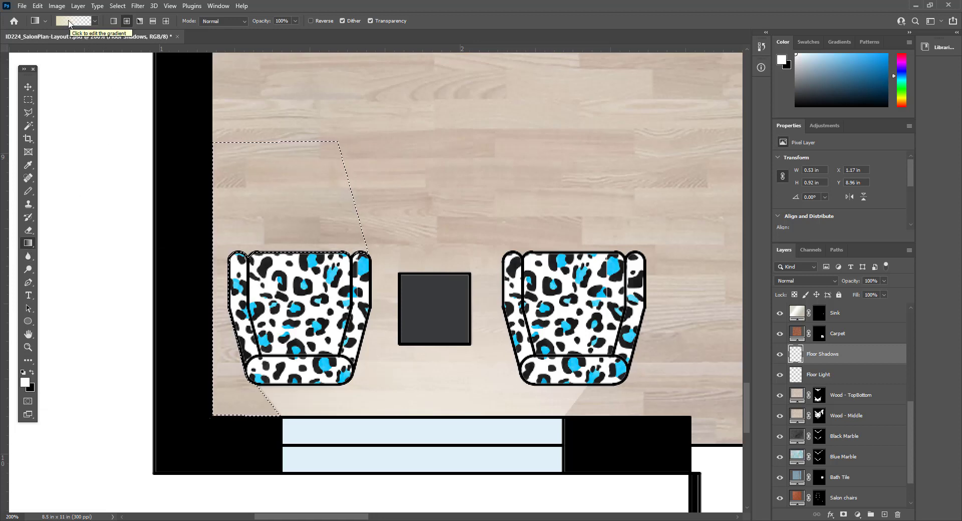
click(69, 23)
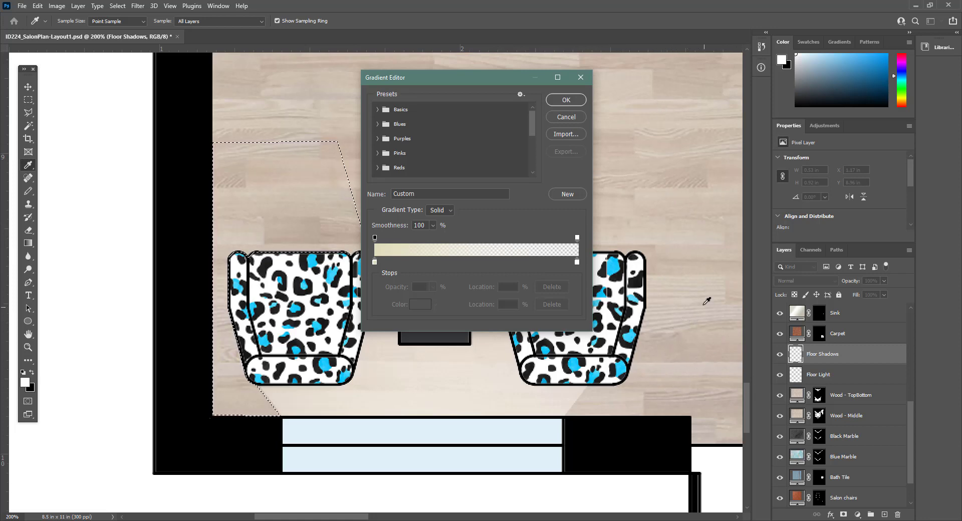
click(375, 262)
double_click(375, 262)
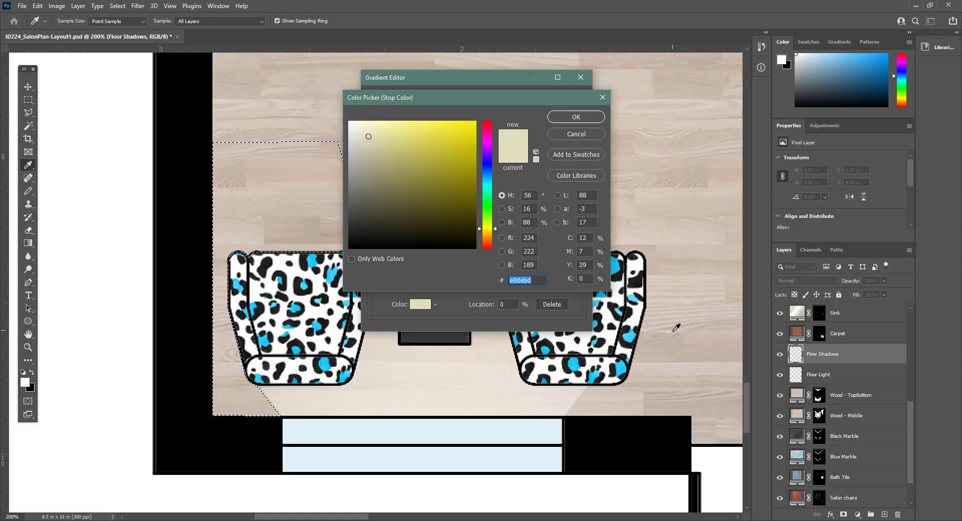
click(658, 336)
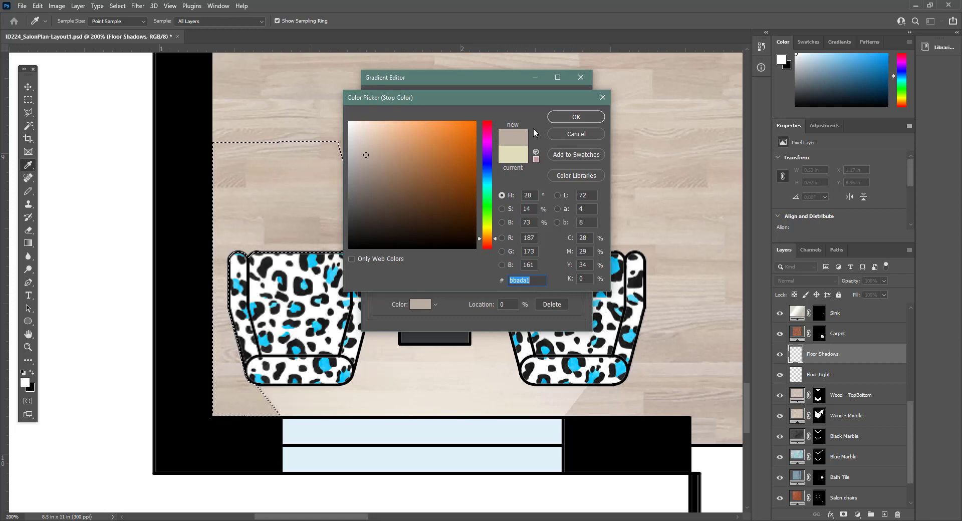
click(554, 116)
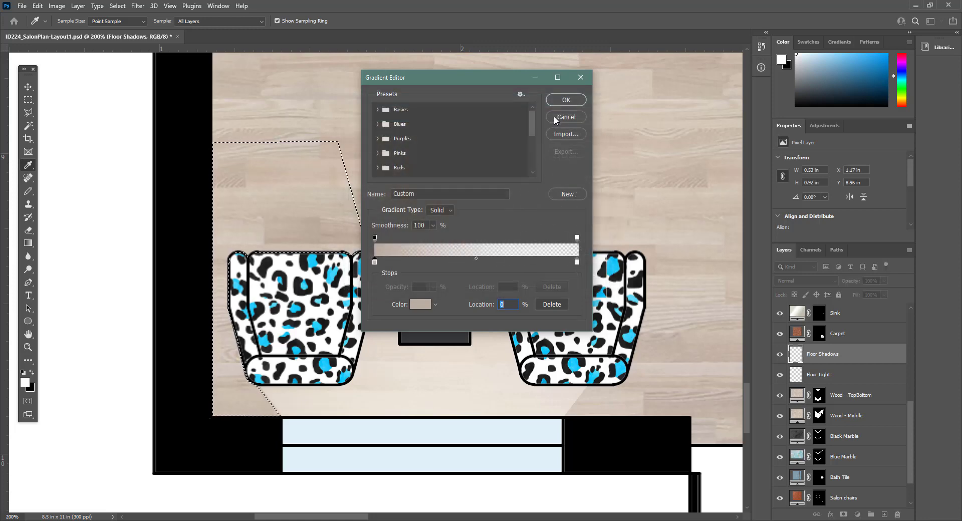
Step: Darken the gradient's starting colour stop to 665e58 and accept the edited gradient
double_click(375, 262)
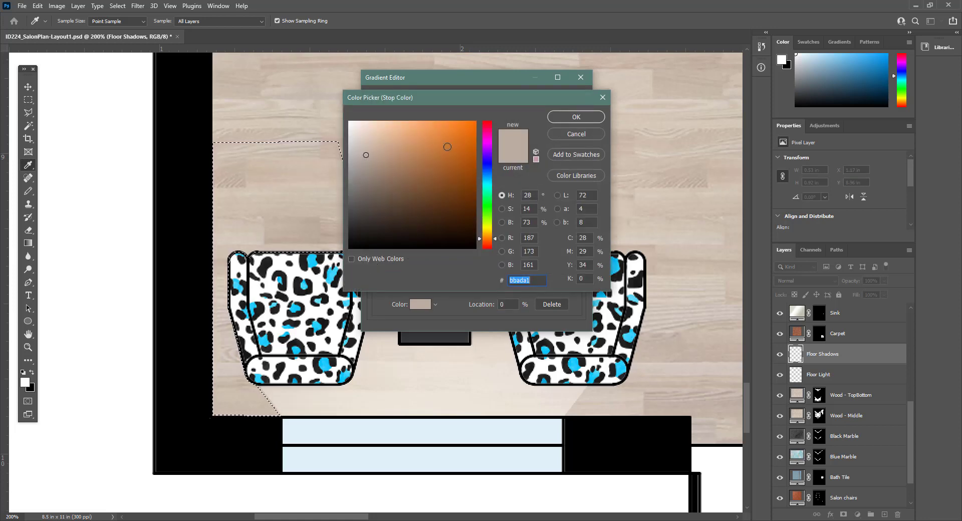
click(367, 198)
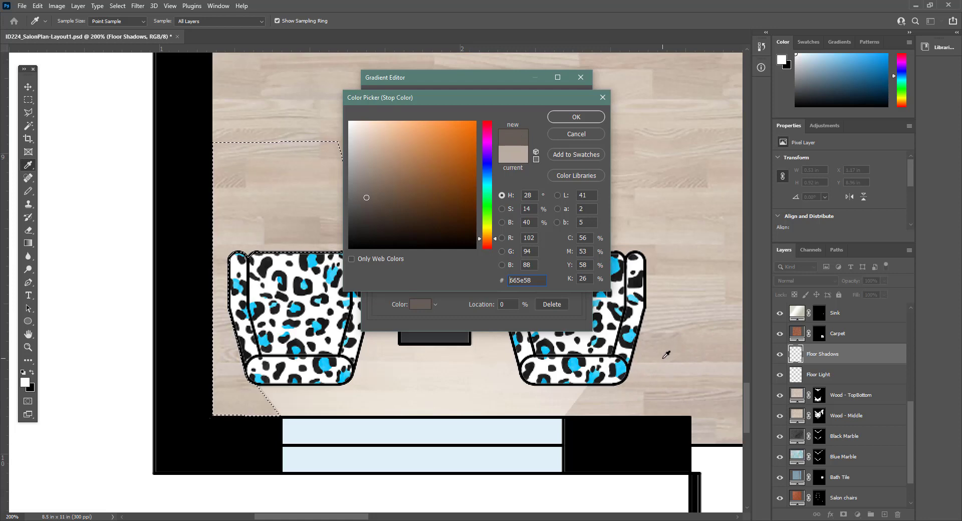
click(568, 115)
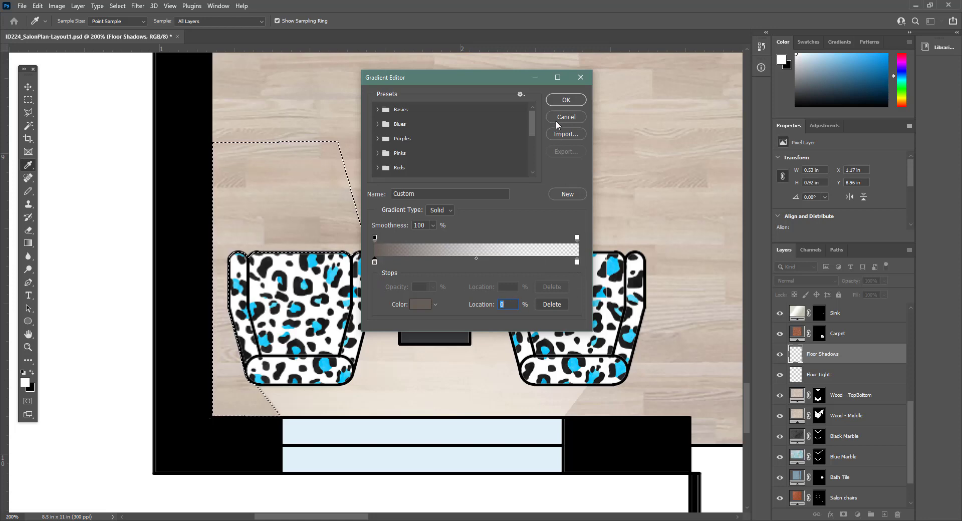
click(557, 103)
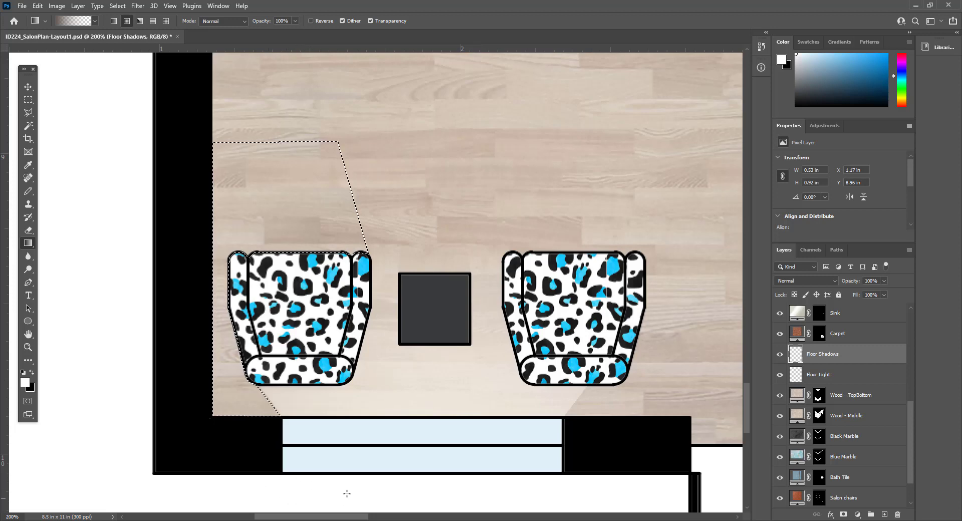
drag(283, 499, 259, 156)
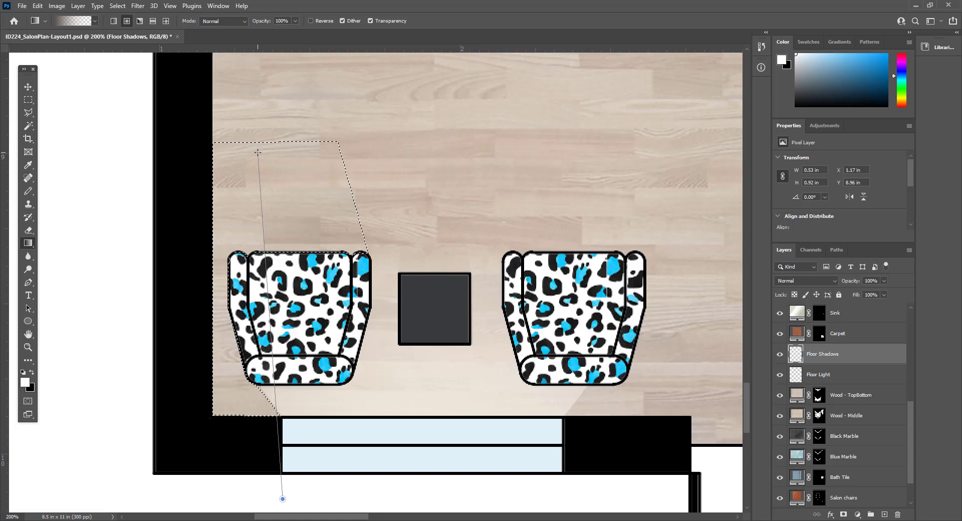
drag(256, 144, 256, 146)
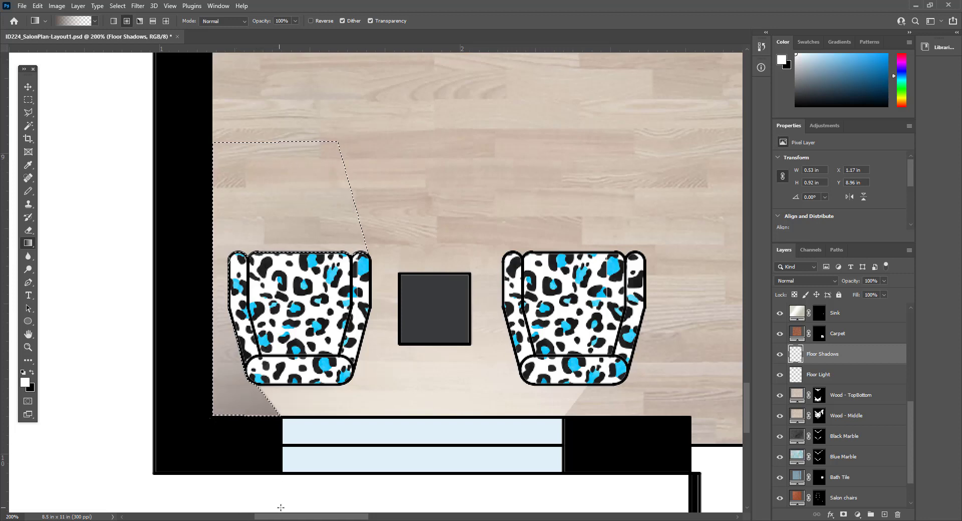
drag(291, 501, 256, 157)
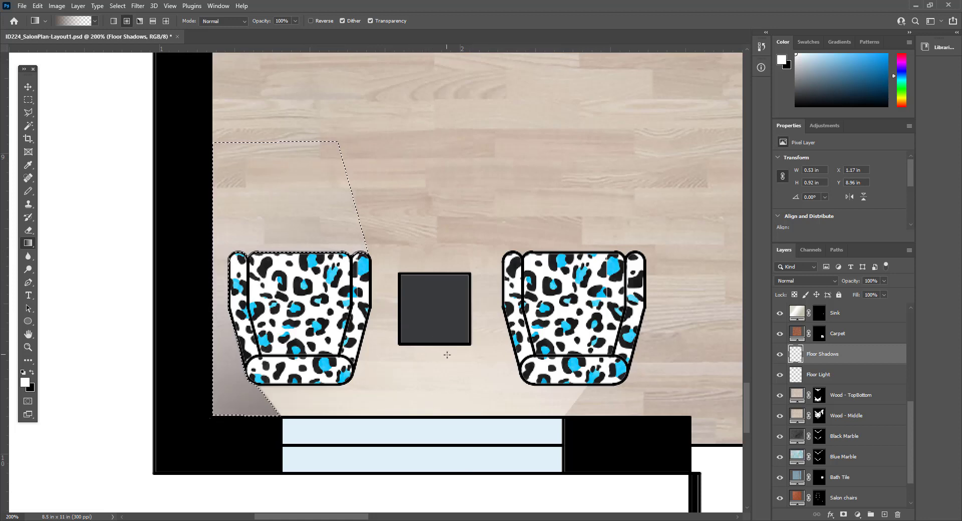
drag(450, 355, 192, 115)
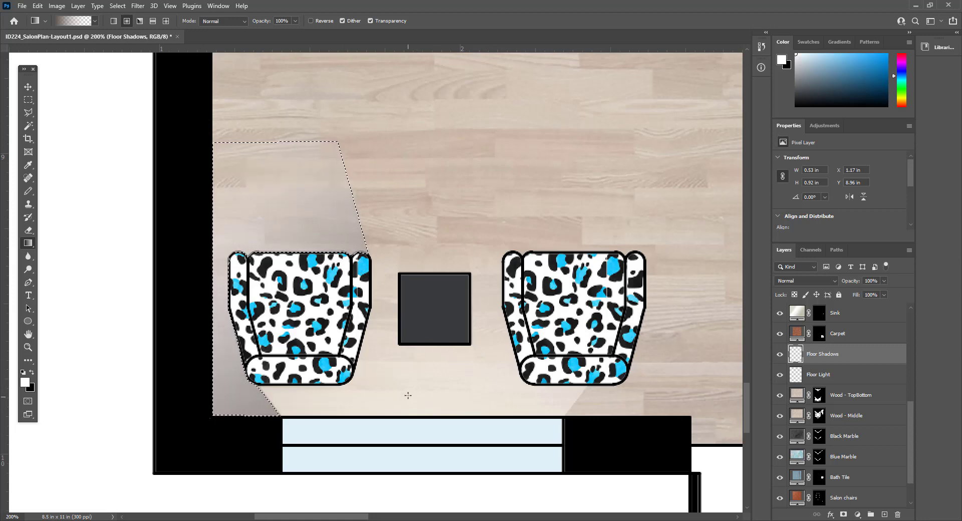
drag(408, 395, 213, 106)
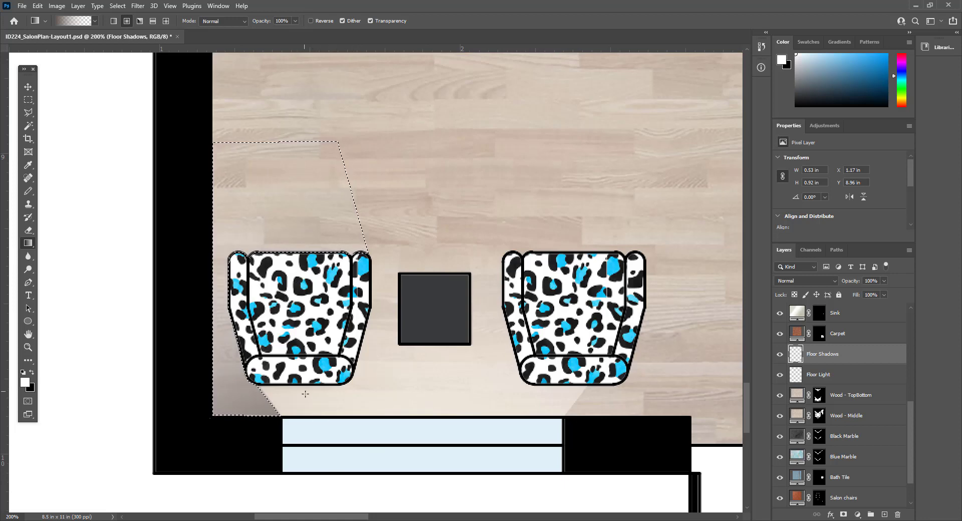
key(ctrl+z)
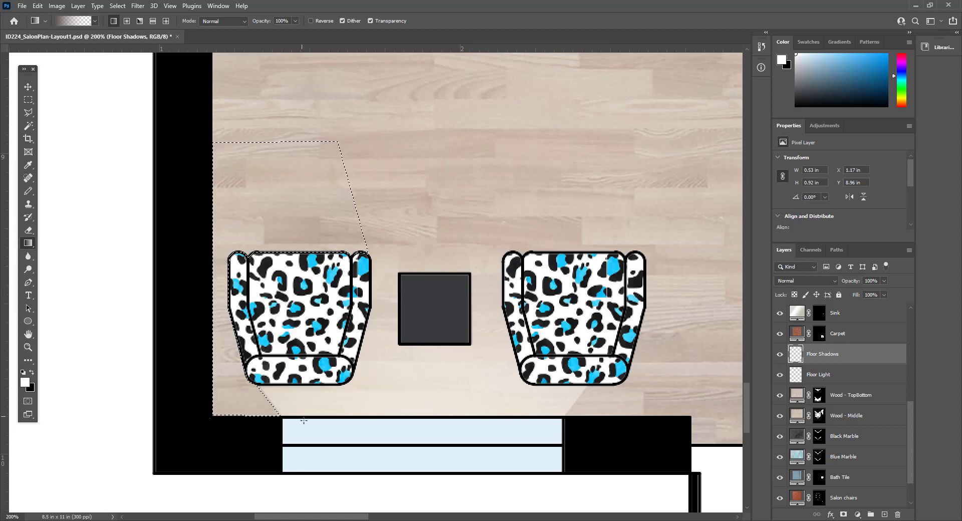
Step: Build up the chair's shadow in the selection with several overlapping linear gradients running from the window side toward the upper wall
drag(295, 487, 265, 155)
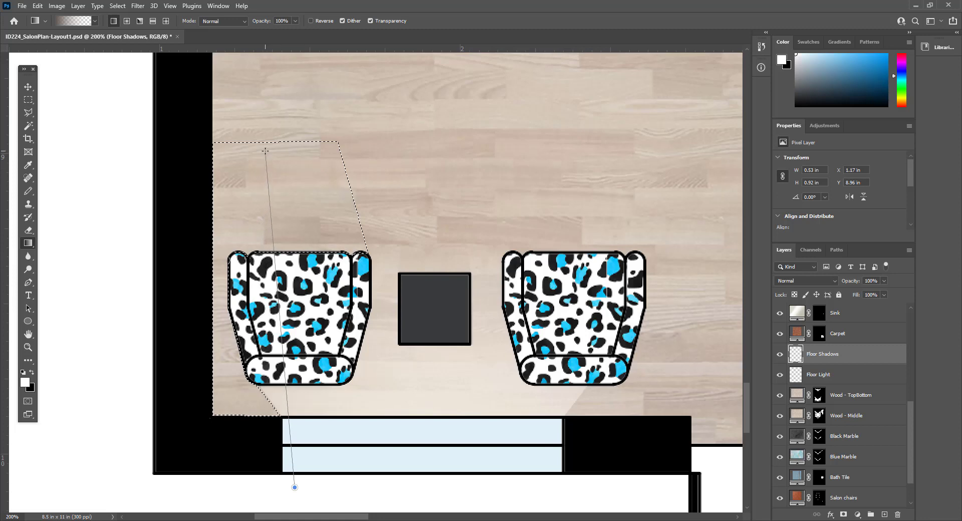
drag(265, 151, 265, 150)
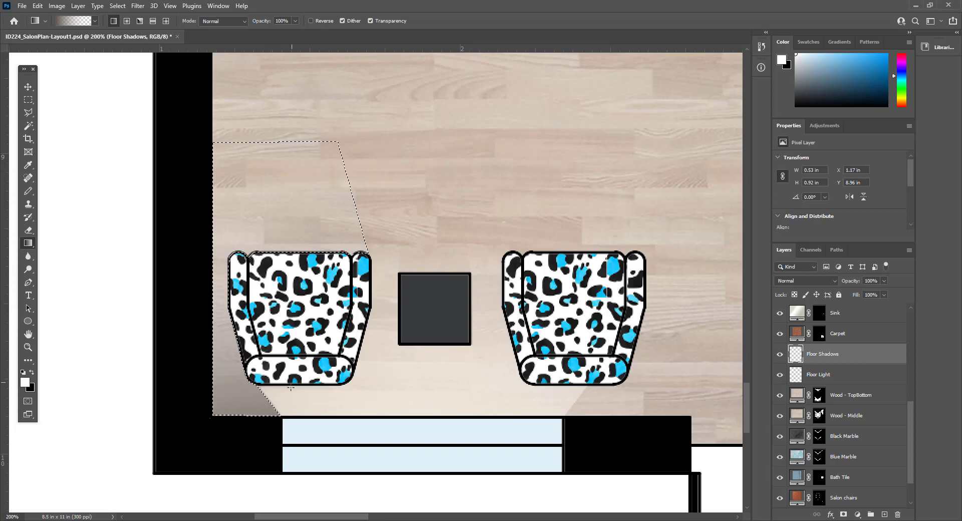
drag(403, 374, 298, 192)
drag(261, 128, 244, 104)
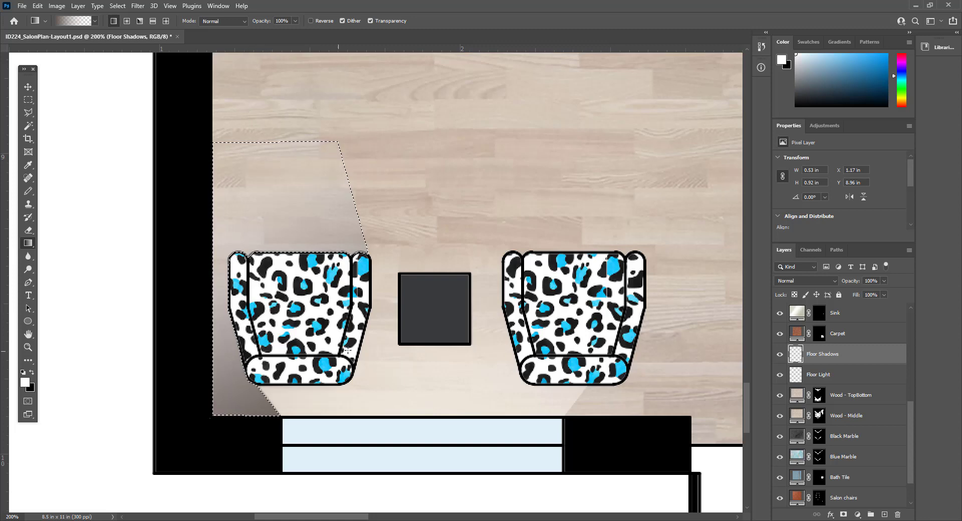
drag(271, 297, 248, 249)
drag(224, 195, 223, 189)
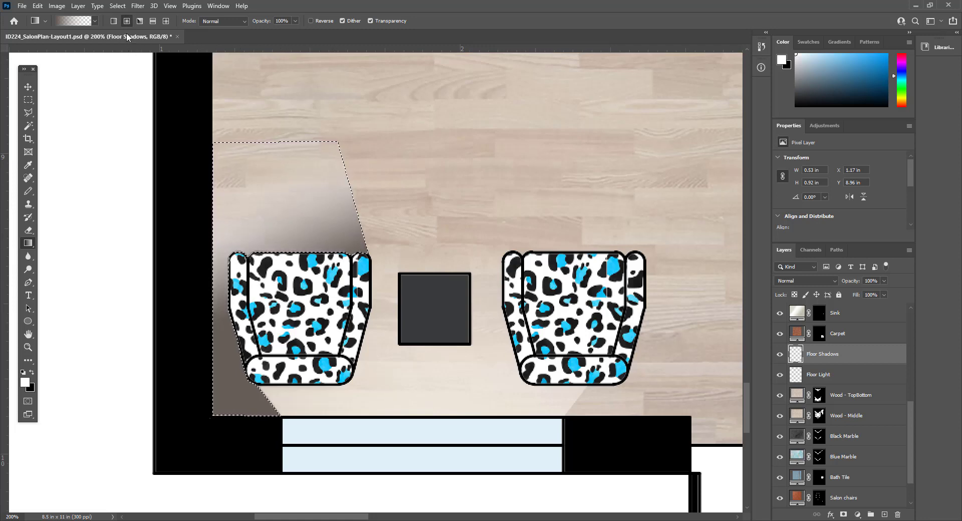
Step: Deepen the shadow near the chair with radial gradients drawn outward from the seat
drag(269, 292, 243, 221)
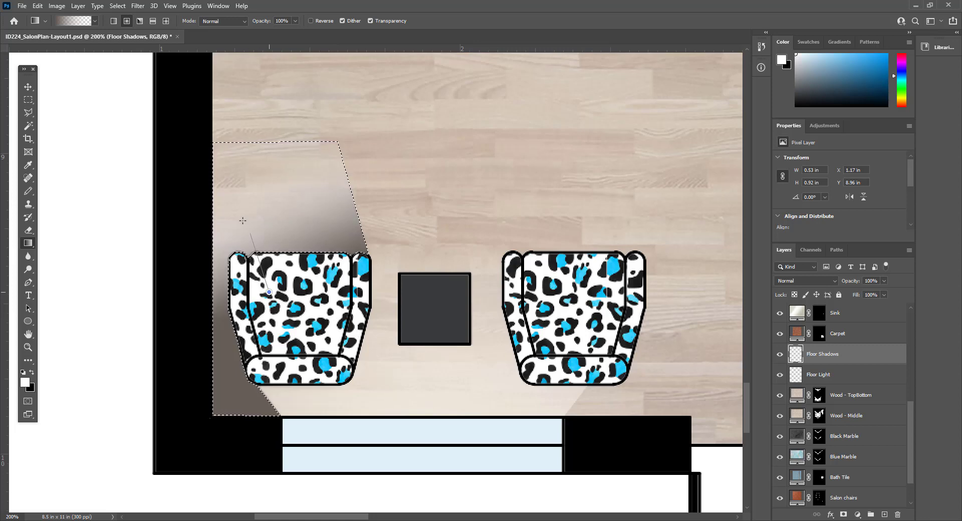
drag(220, 175, 219, 172)
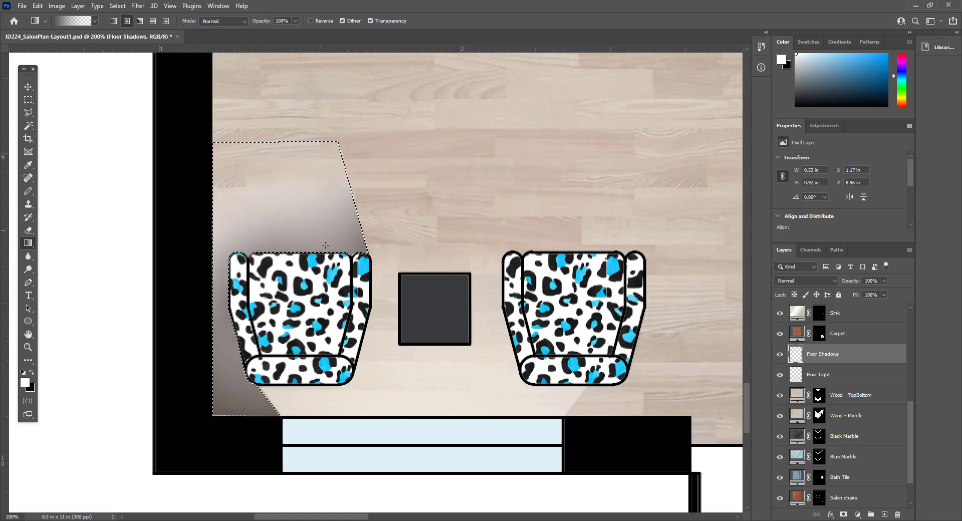
mouse_move(334, 293)
mouse_down()
mouse_move(321, 272)
mouse_move(317, 286)
mouse_up()
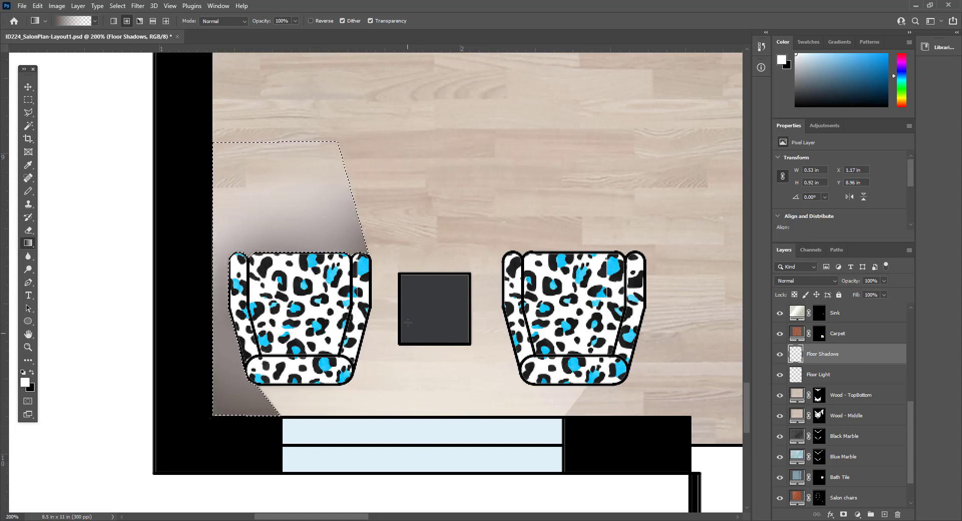
Step: Set the Floor Shadows layer's blend mode to Multiply and clear the selection
click(801, 282)
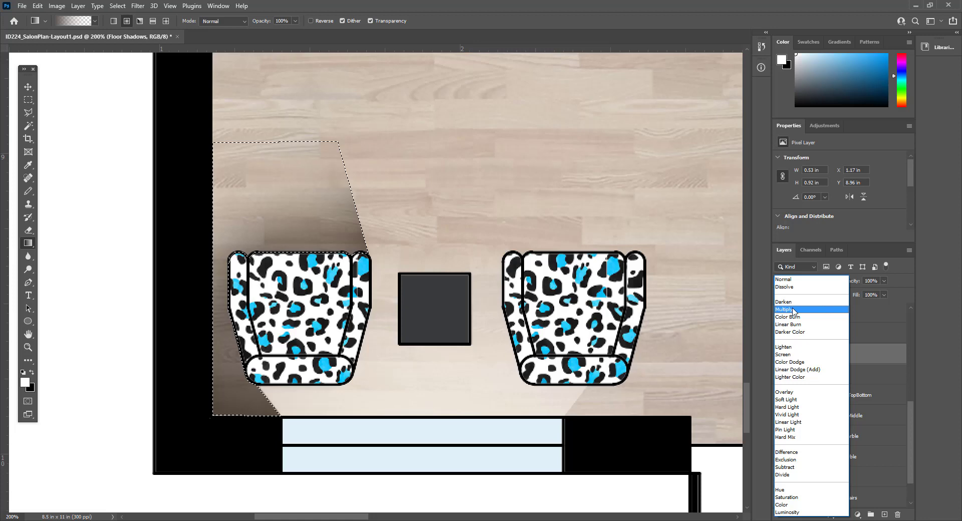
click(793, 309)
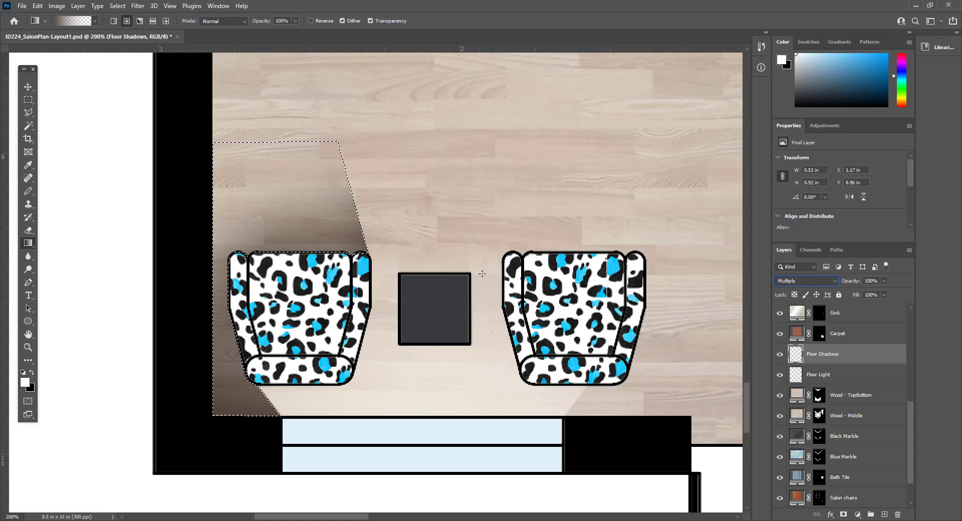
key(ctrl+d)
key(ctrl+minus)
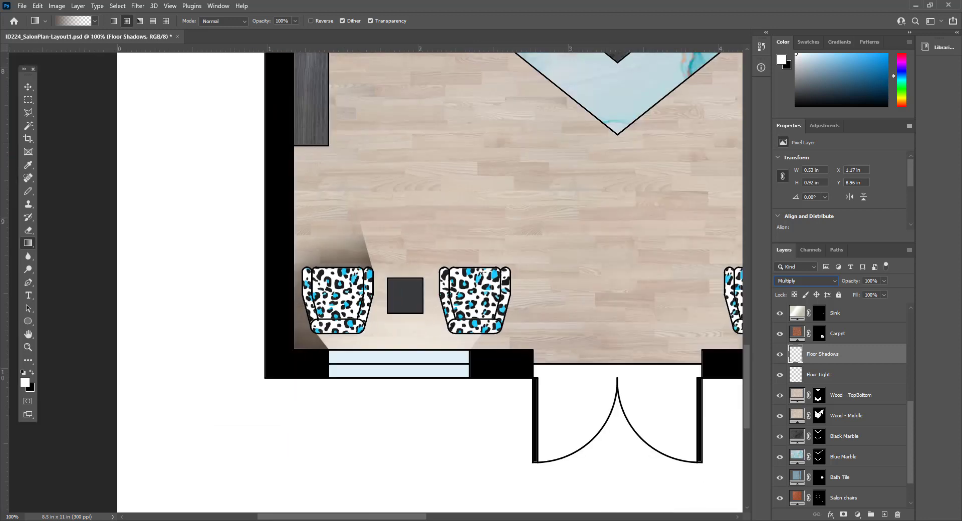
Step: Add a new layer above Floor Shadows and name it Furniture Shadow
key(ctrl+minus)
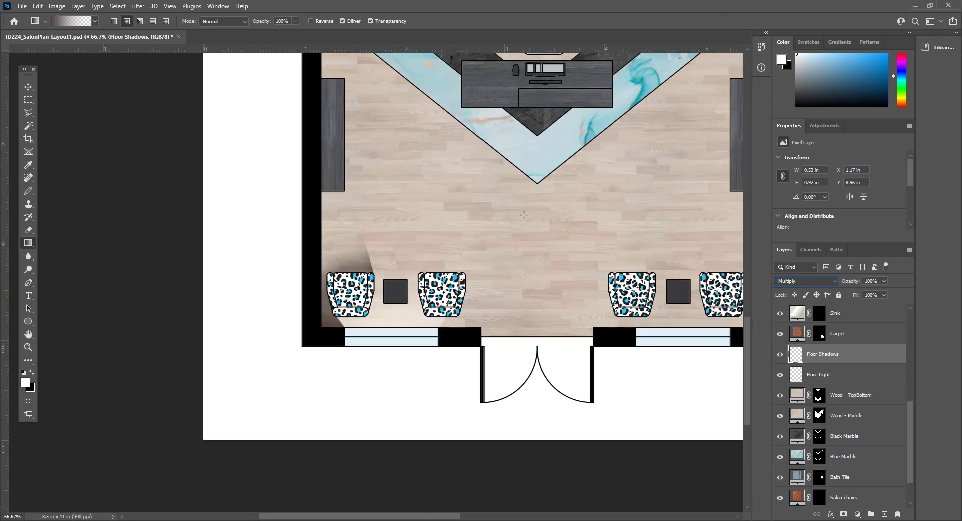
key(ctrl+minus)
key(ctrl+minus)
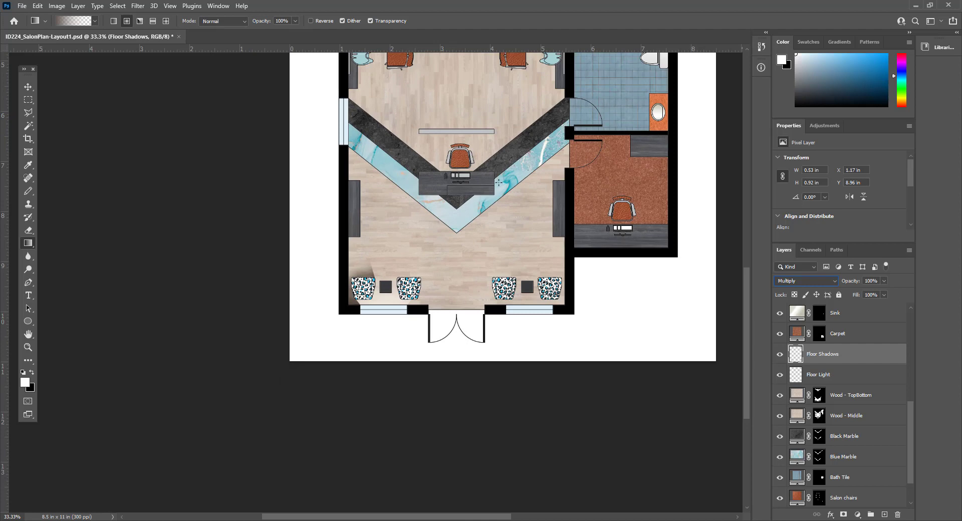
click(28, 348)
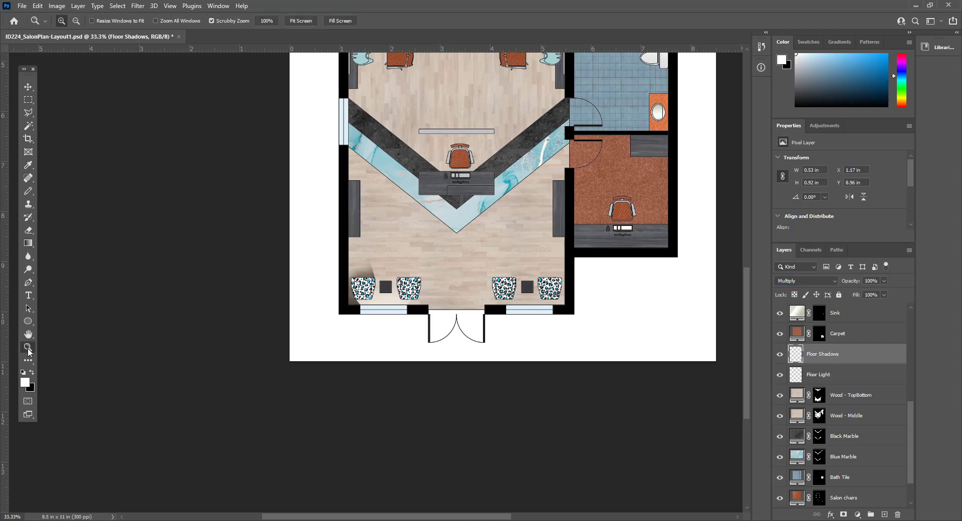
drag(351, 285, 467, 328)
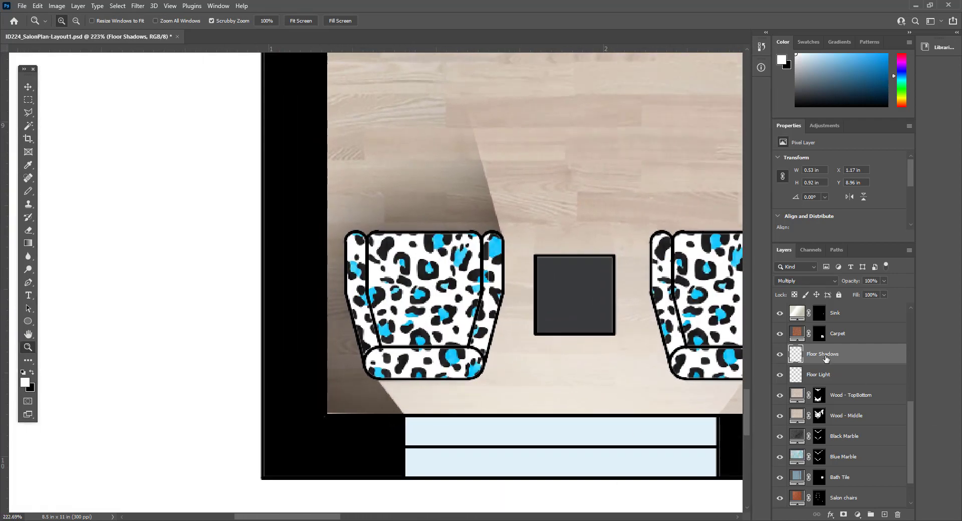
click(884, 515)
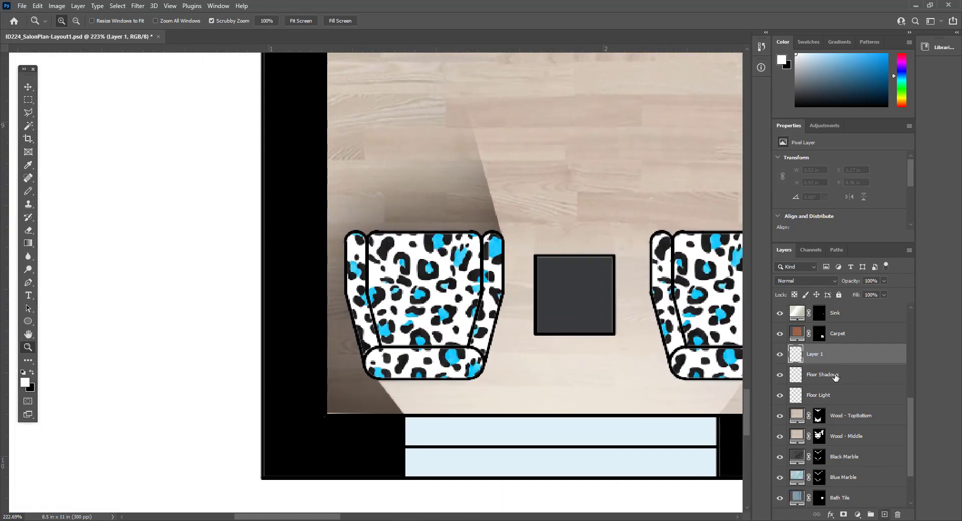
double_click(817, 355)
text(Furniture Shadow)
click(862, 357)
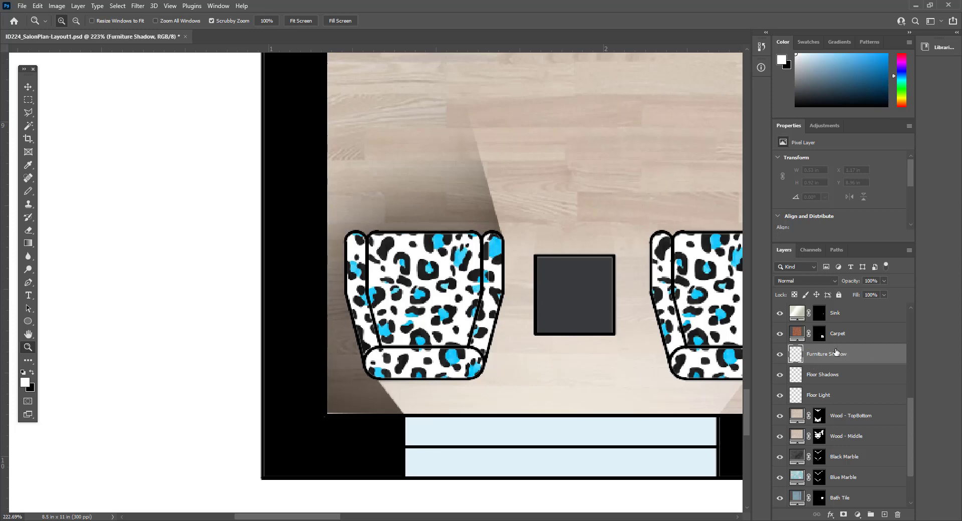
Step: Move the Furniture Shadow layer up the stack so it sits directly above the Leopard Chairs layer
scroll(833, 361, up, 8)
scroll(834, 361, up, 2)
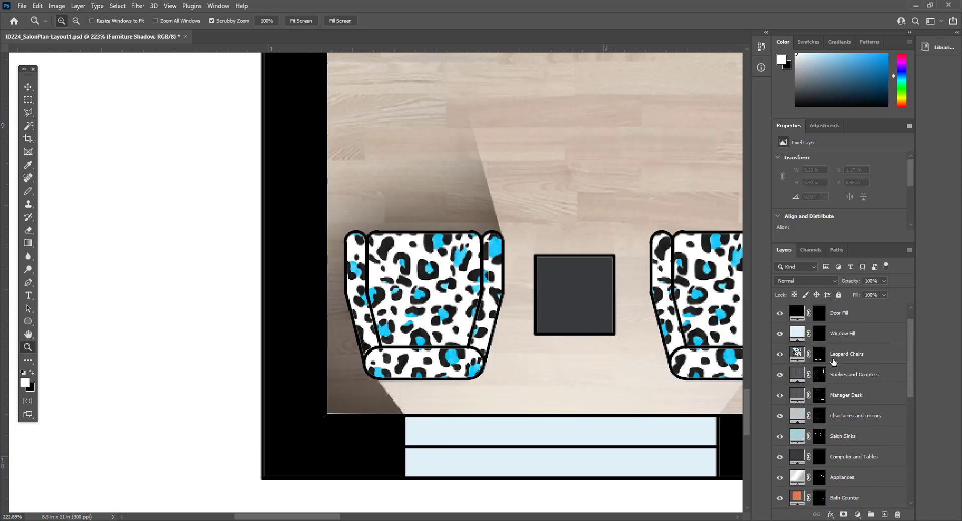
click(863, 364)
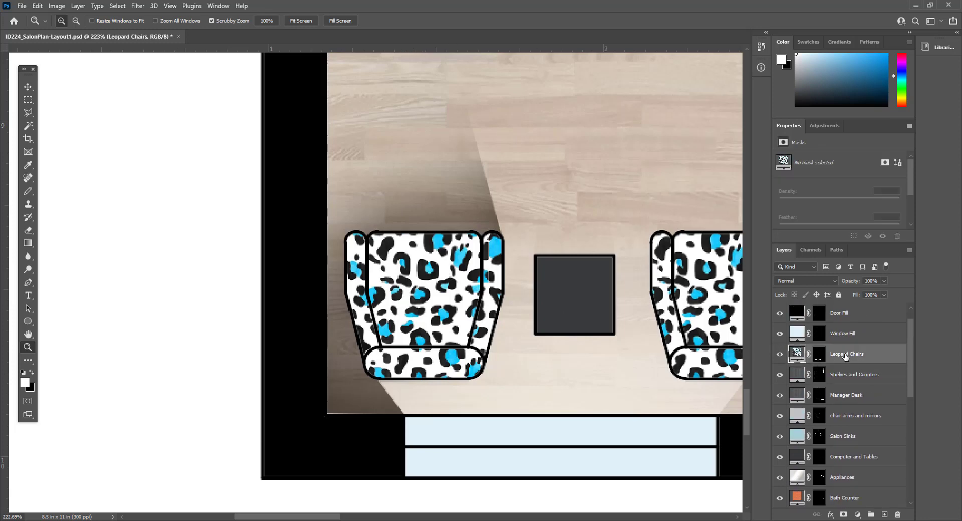
scroll(845, 376, down, 4)
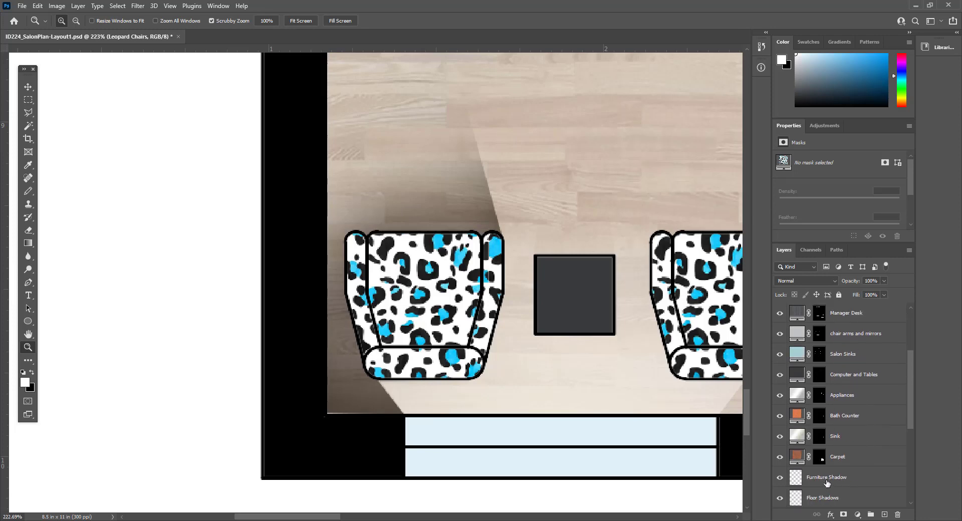
drag(827, 482, 831, 324)
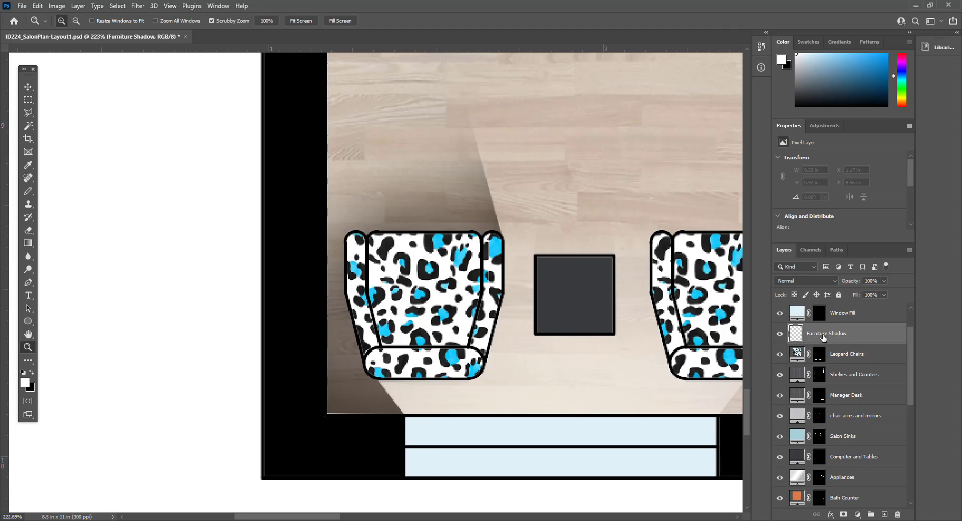
scroll(814, 399, up, 1)
scroll(819, 406, up, 1)
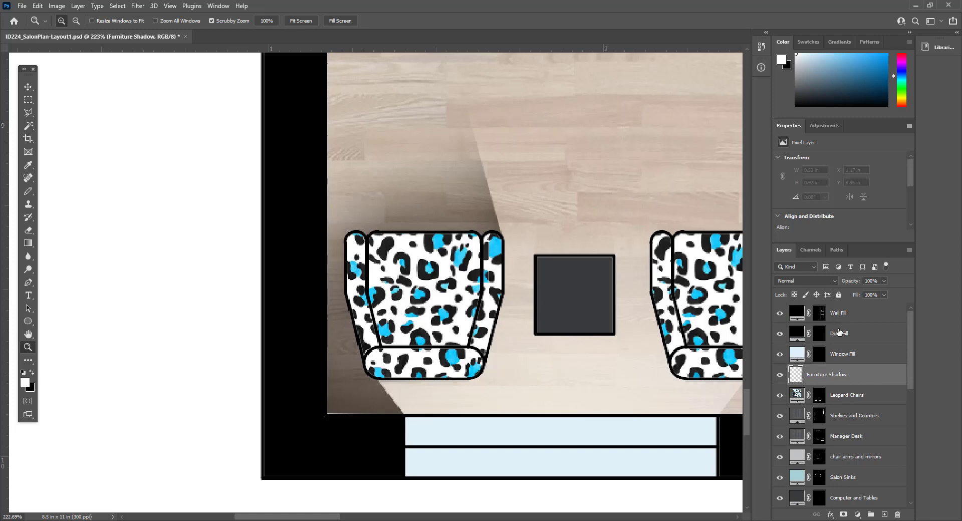
scroll(848, 398, down, 2)
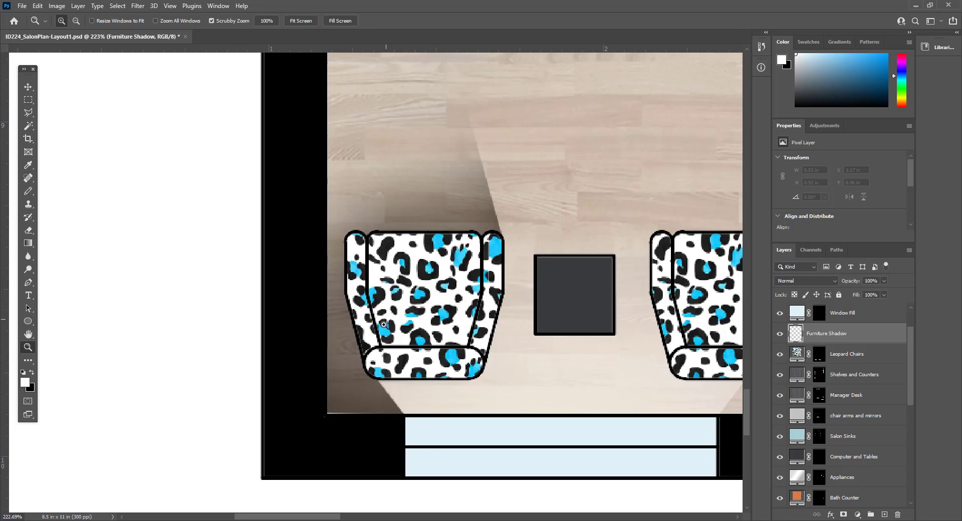
Step: Outline the seat cushion of the leopard chair in the wall corner with the Polygonal Lasso
key(l)
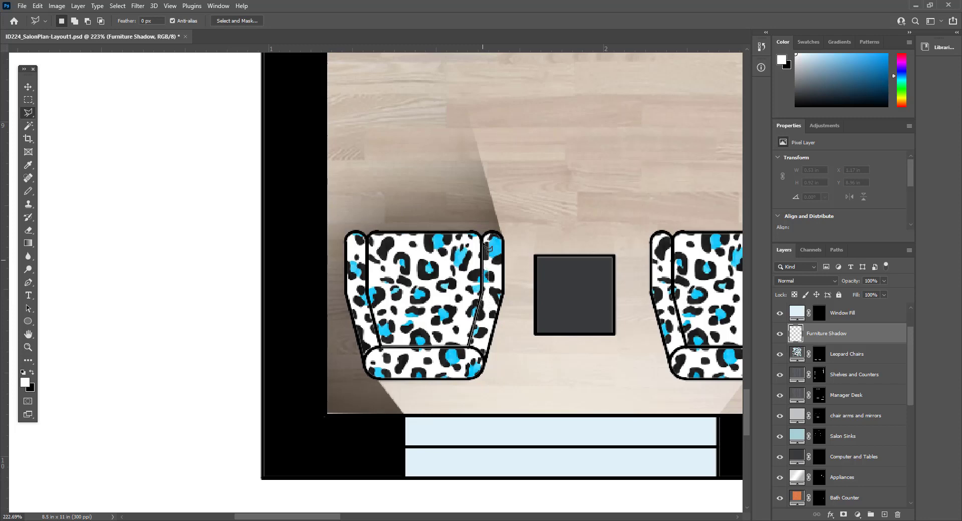
click(478, 233)
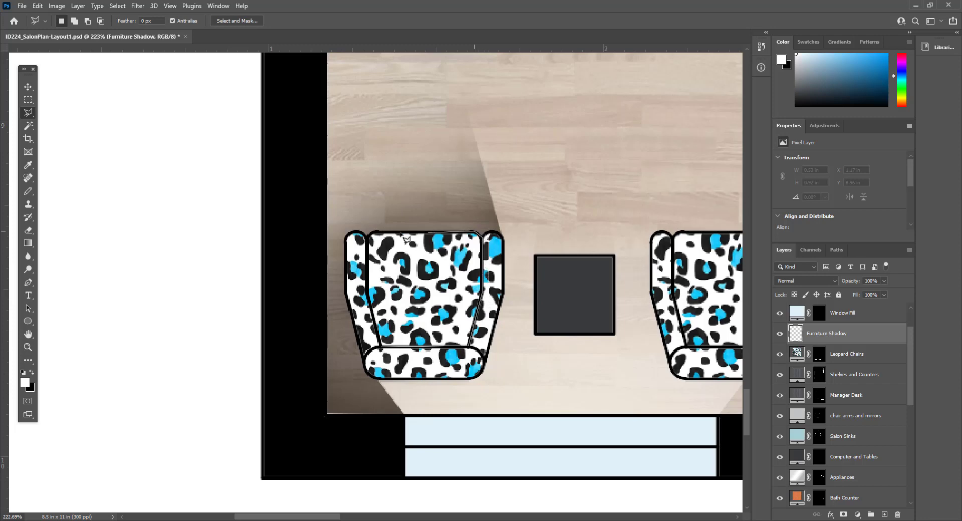
click(370, 234)
click(387, 353)
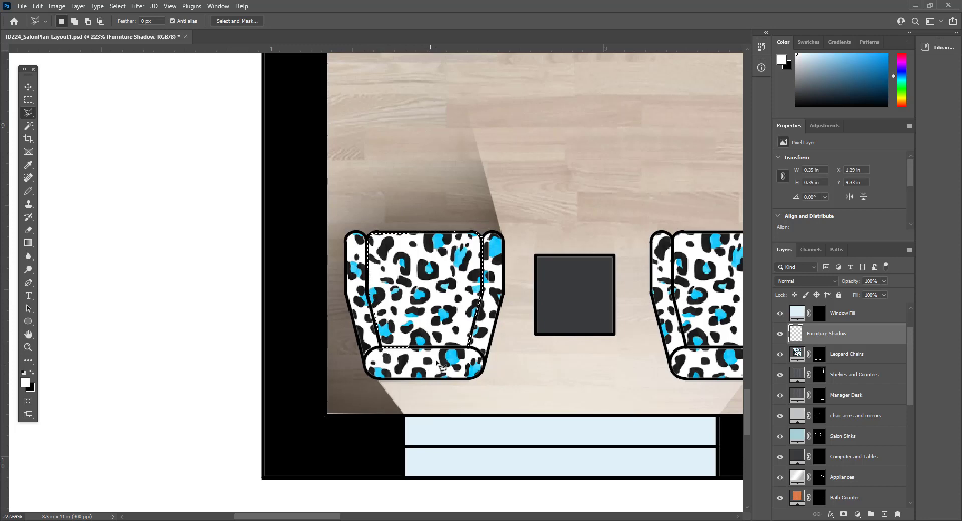
Step: Change the gradient's starting colour stop to a more neutral grey and accept the edited gradient
click(28, 243)
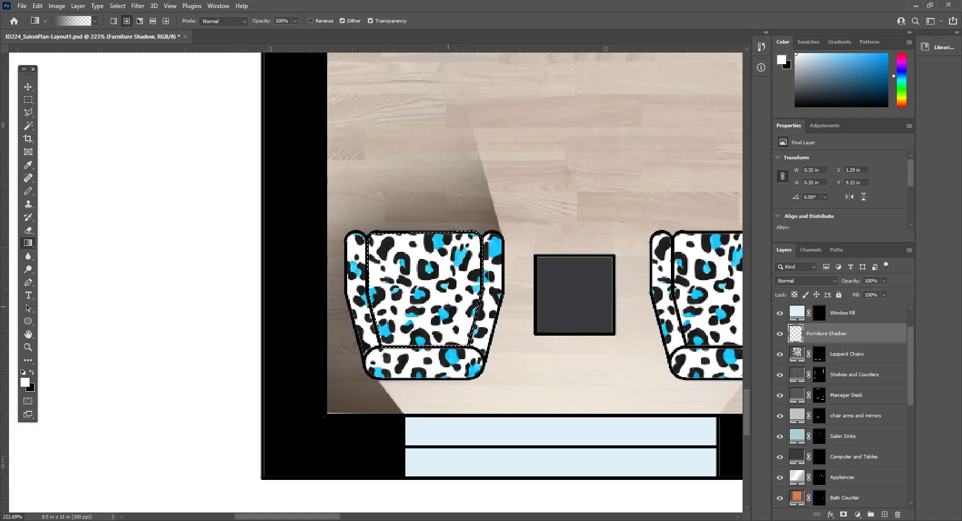
click(59, 23)
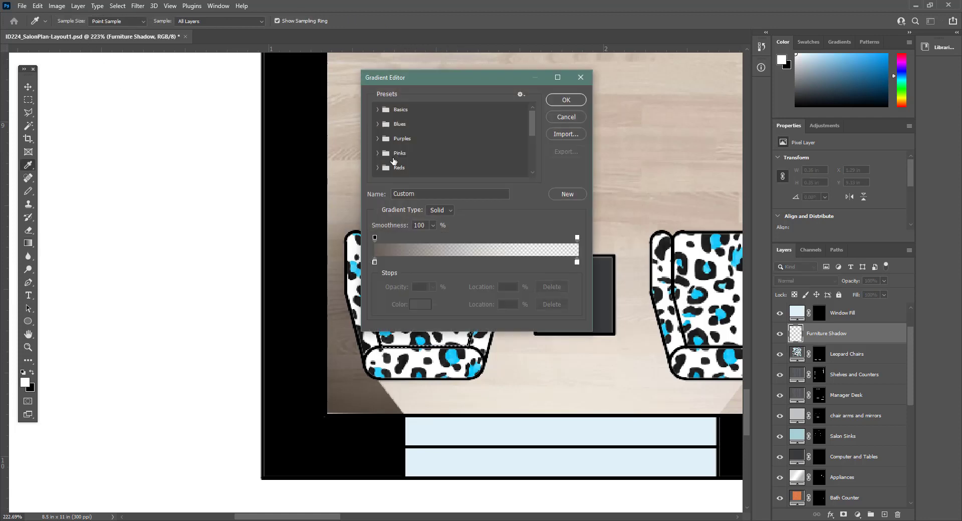
double_click(375, 265)
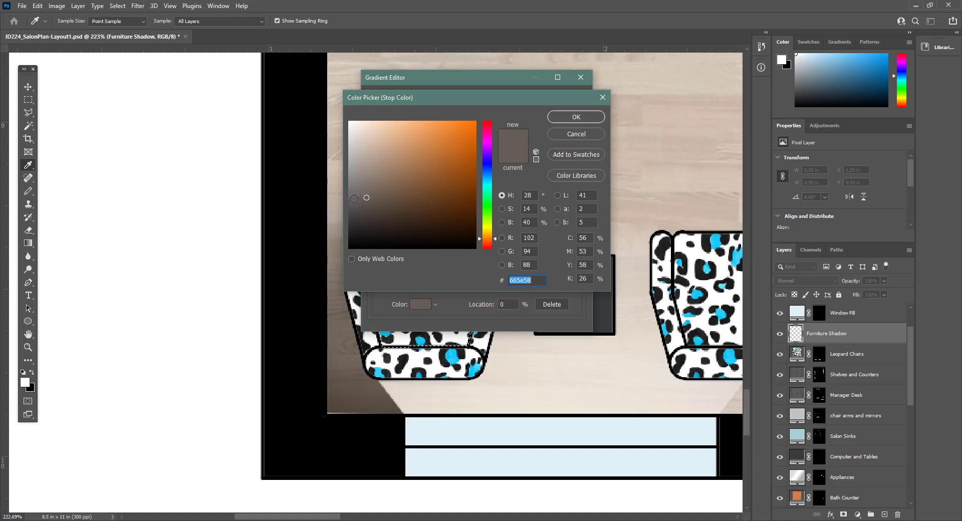
click(356, 199)
click(569, 116)
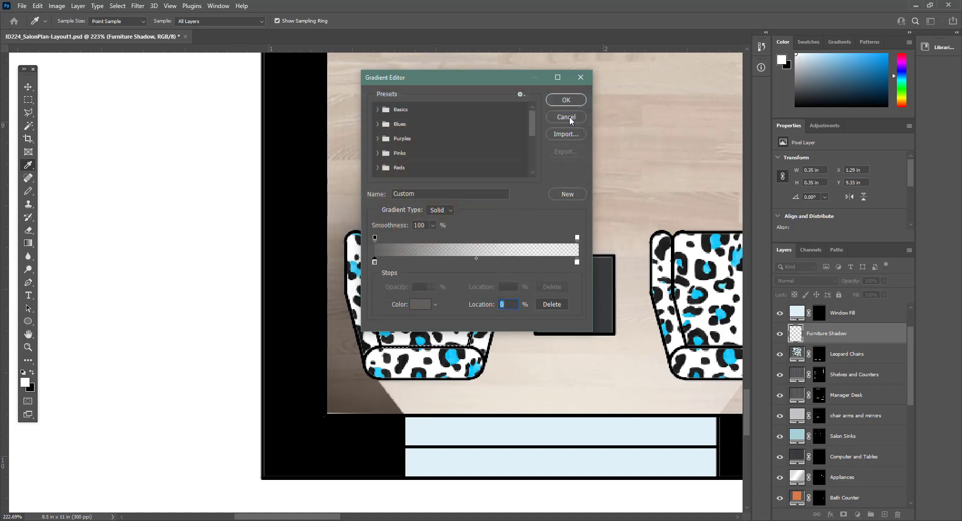
click(568, 102)
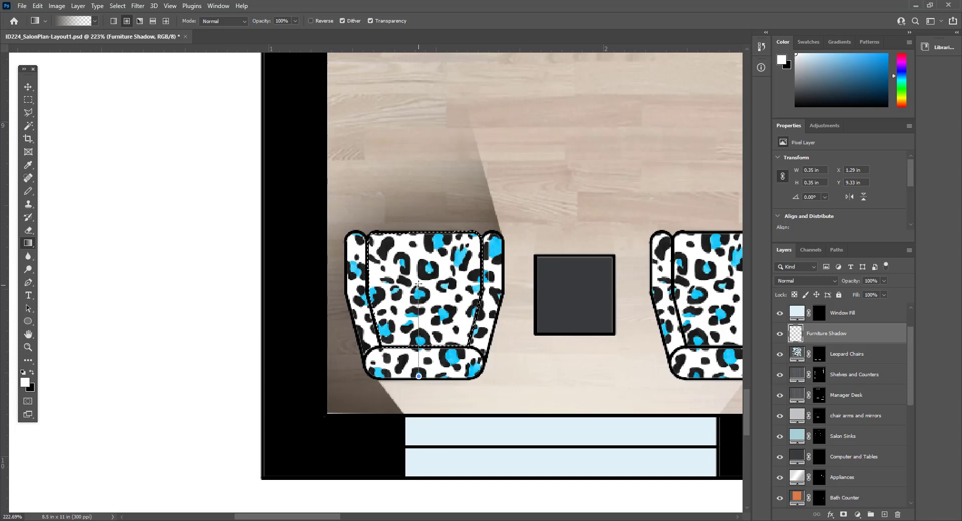
Step: Shade the selected seat with a linear gradient fading from backrest to front, and set the Furniture Shadow layer to Multiply
drag(419, 284, 418, 244)
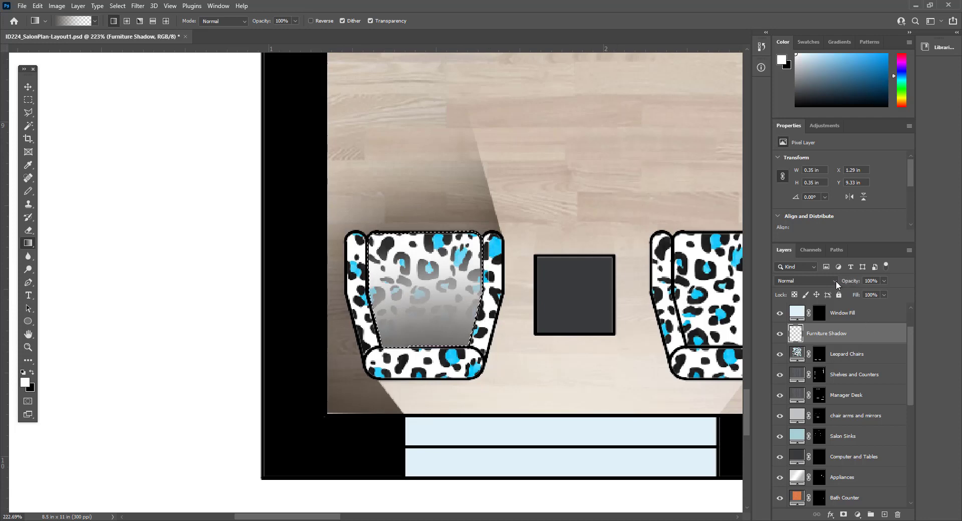
click(833, 280)
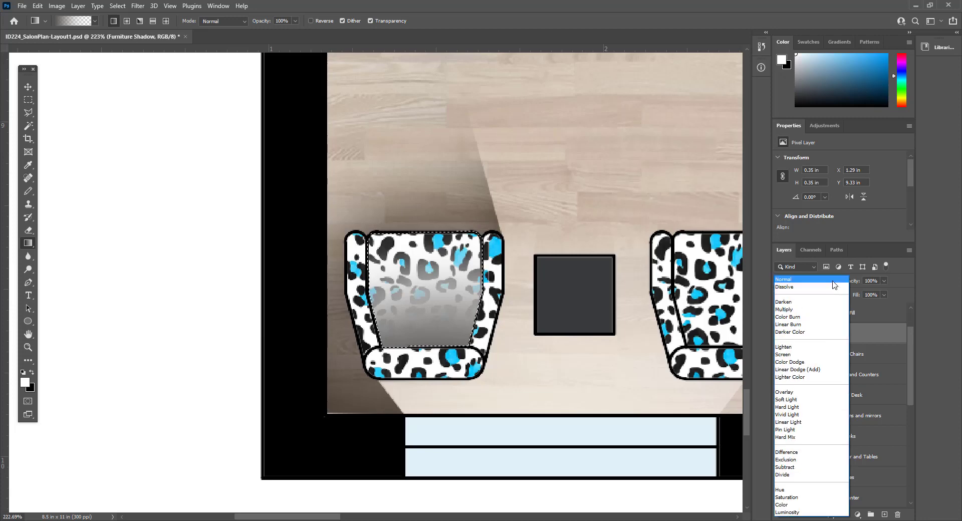
click(820, 310)
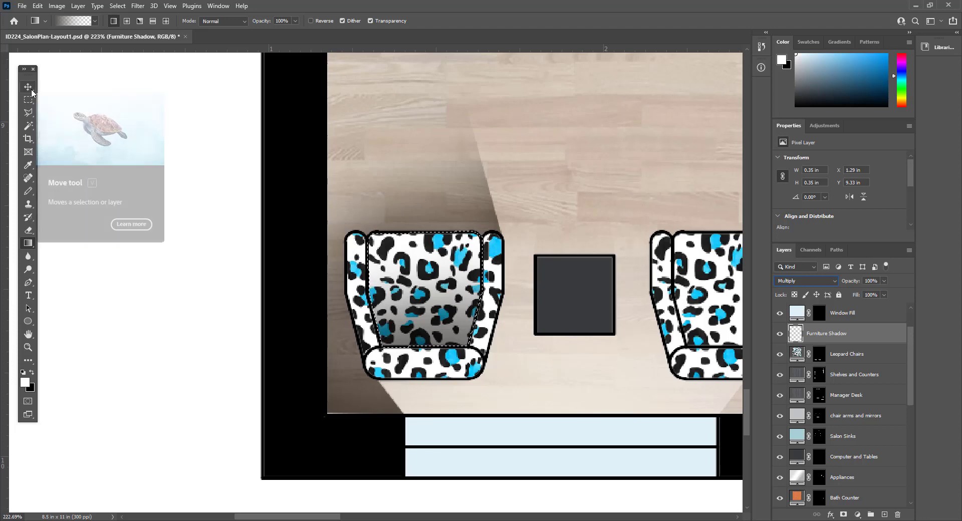
key(ctrl+d)
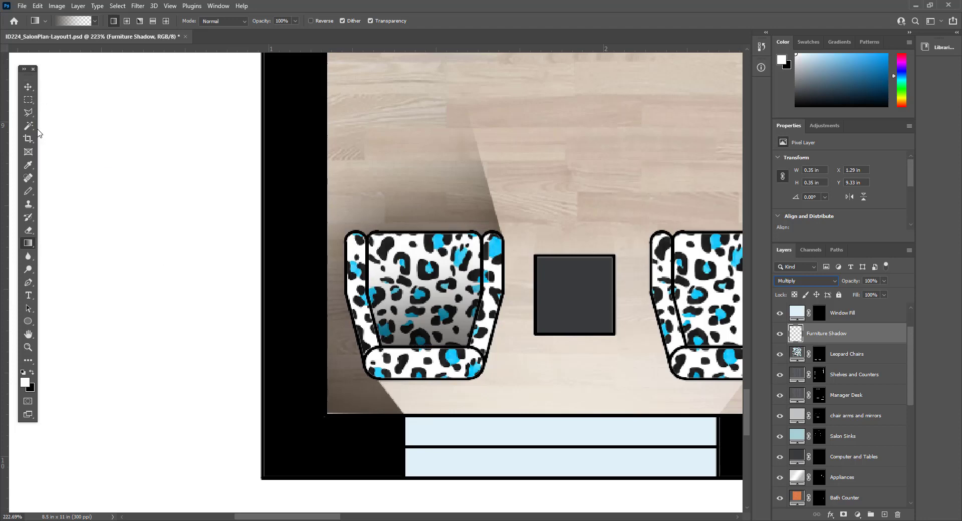
Step: Outline the corner chair's wall-side armrest with the Polygonal Lasso, following its rounded front and angled back
click(28, 112)
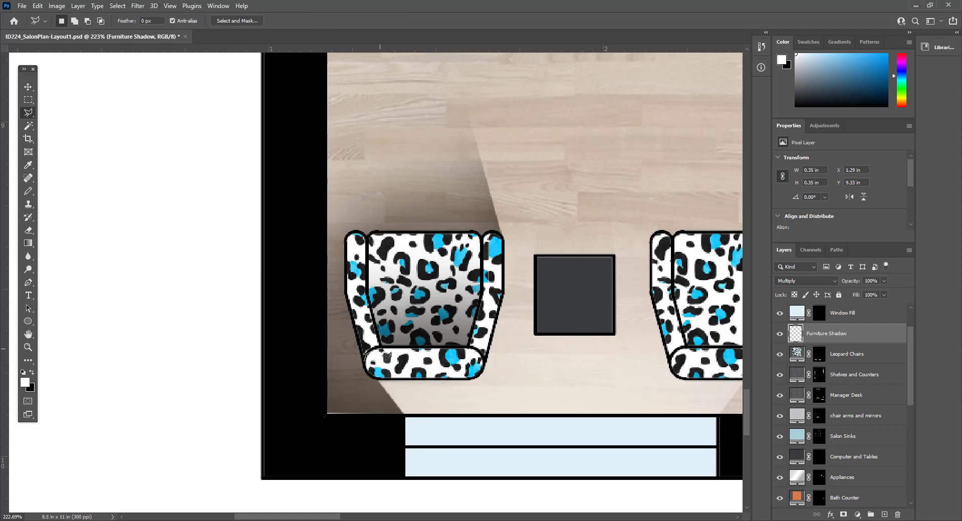
click(383, 350)
click(367, 294)
click(367, 238)
click(358, 233)
click(346, 237)
click(347, 295)
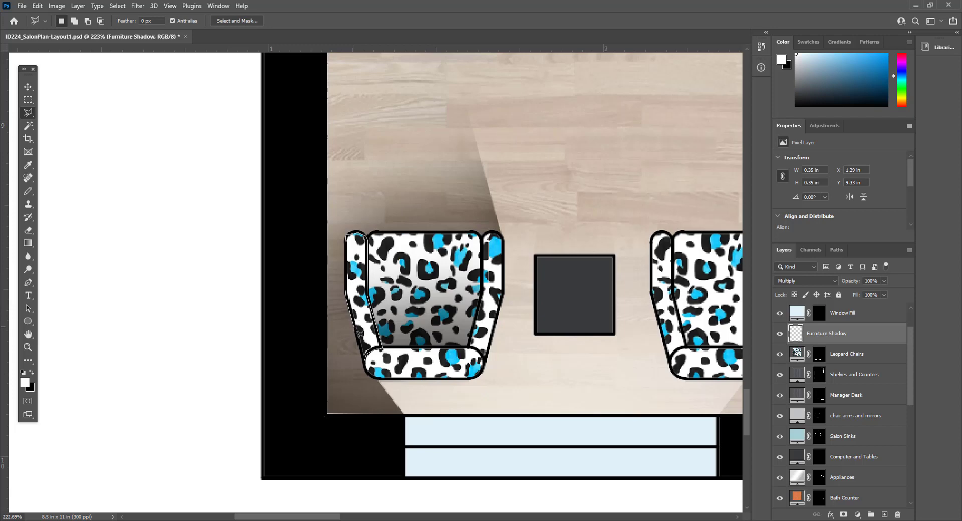
click(363, 361)
double_click(382, 348)
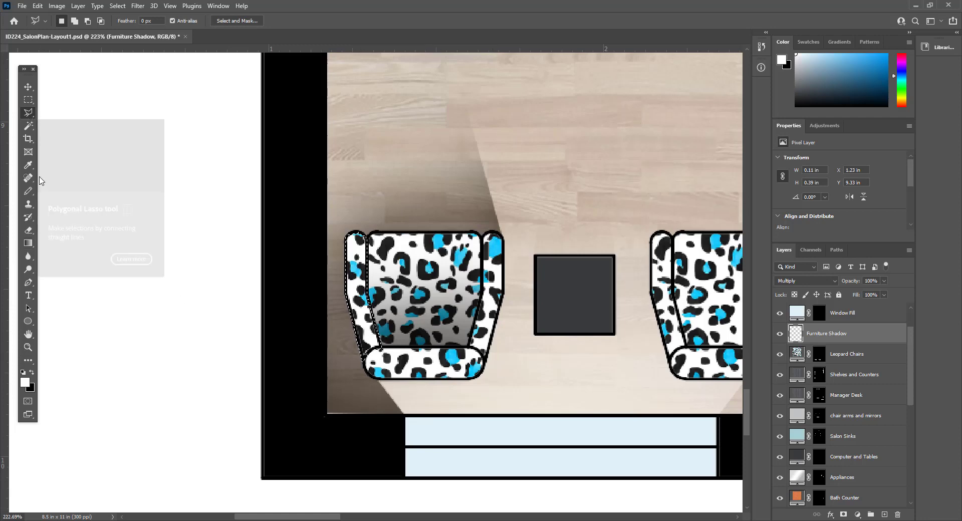
Step: Shade the selected armrest with the grey gradient and clear the selection
click(28, 244)
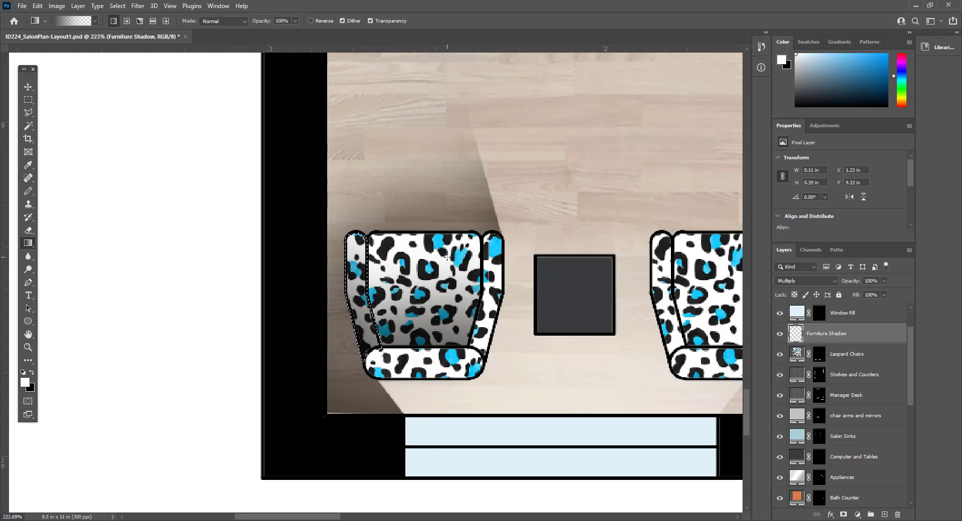
key(ctrl+d)
key(ctrl+minus)
key(ctrl+minus)
key(ctrl+minus)
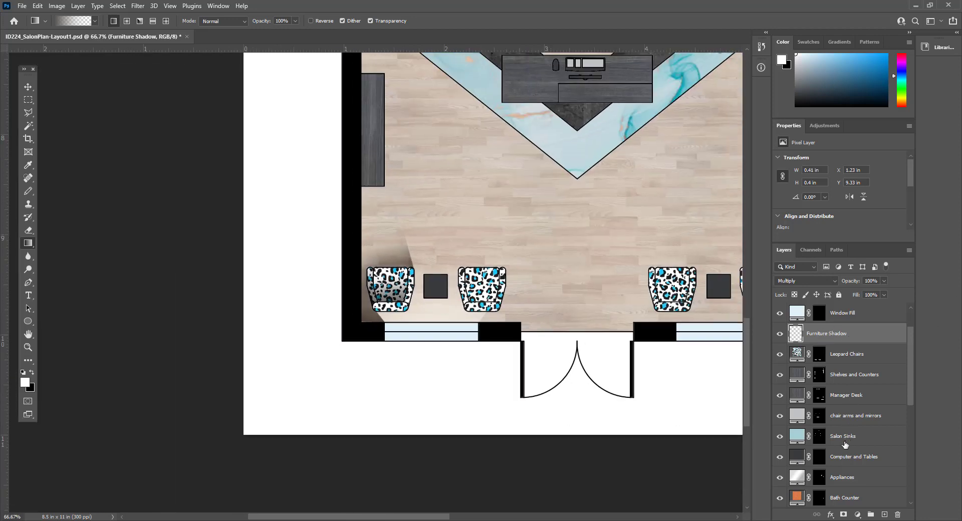
Step: Examine the shadow layers' places in the layer stack and the furniture between the waiting area and the reception desk
scroll(845, 446, down, 5)
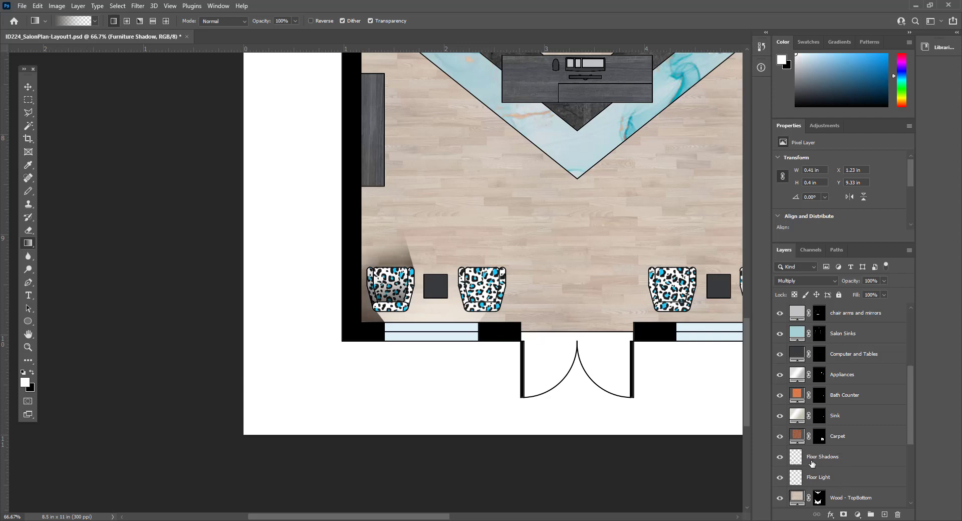
scroll(814, 451, up, 5)
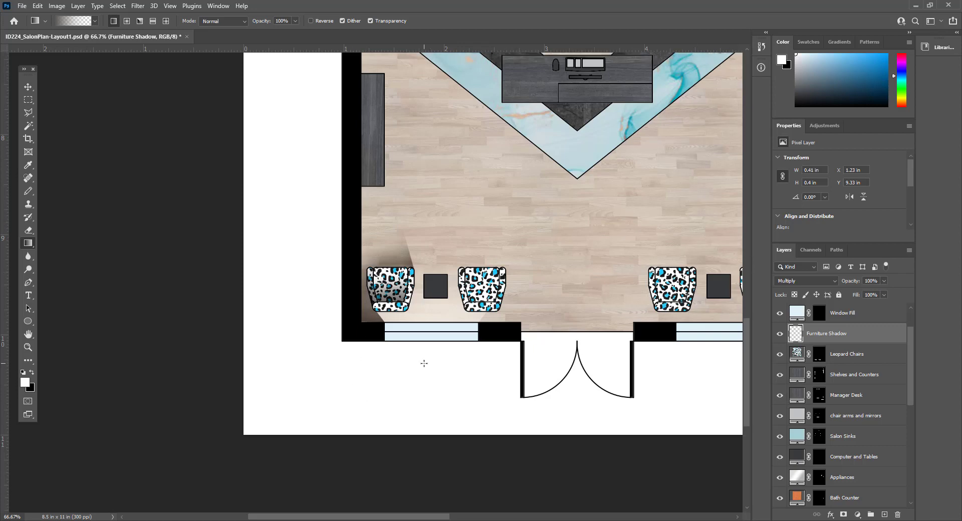
scroll(424, 363, up, 5)
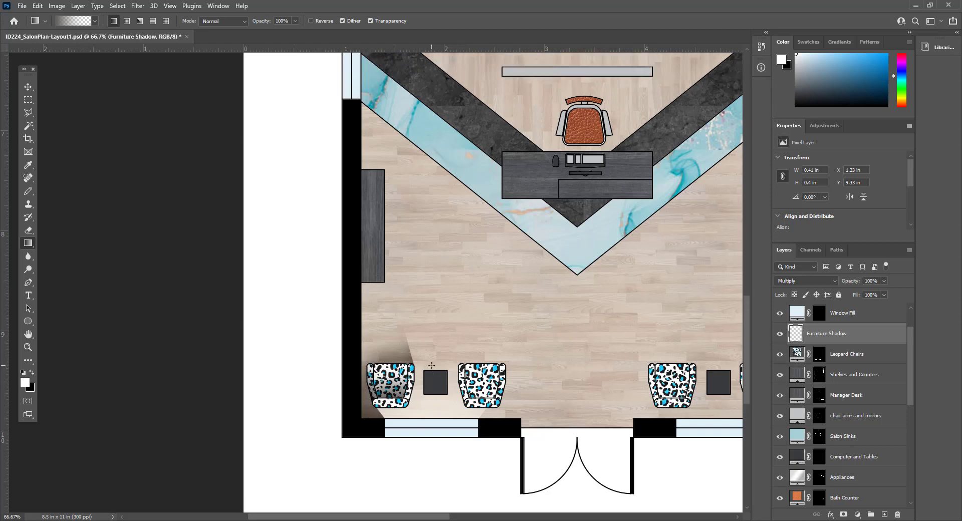
scroll(431, 366, up, 6)
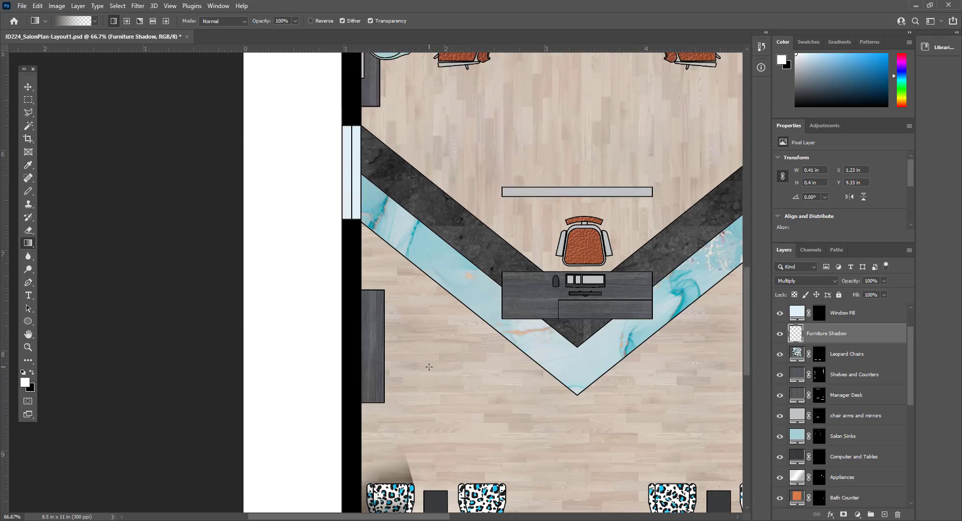
scroll(429, 367, up, 1)
scroll(429, 365, down, 1)
scroll(411, 435, down, 1)
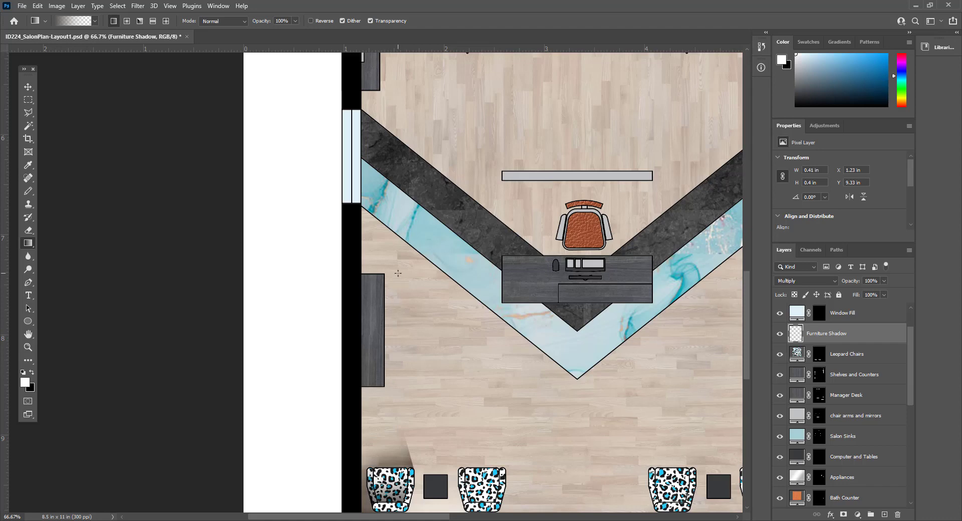
scroll(852, 461, down, 3)
scroll(853, 463, down, 1)
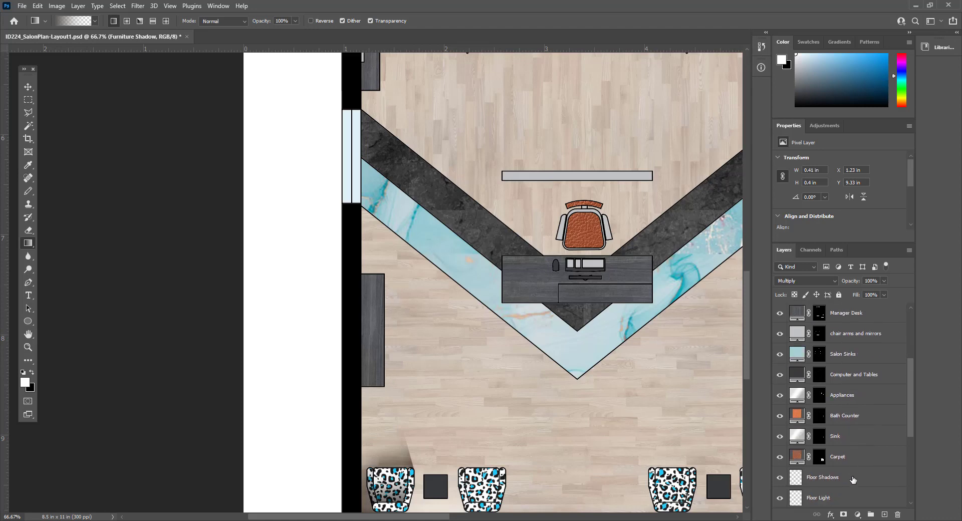
Step: On the Floor Shadows layer, marquee a floor strip about 0.14 by 1.14 in along the wall cabinet's open side in the waiting area
click(825, 479)
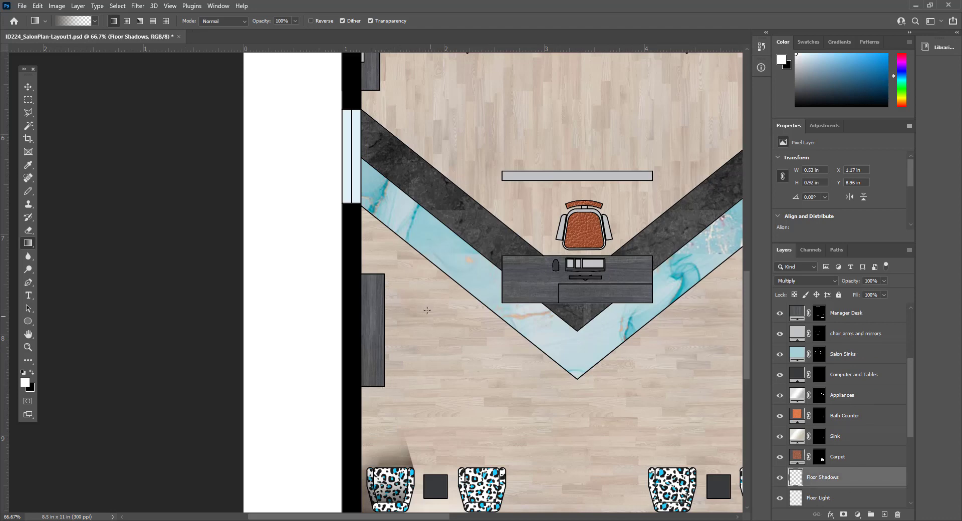
click(28, 114)
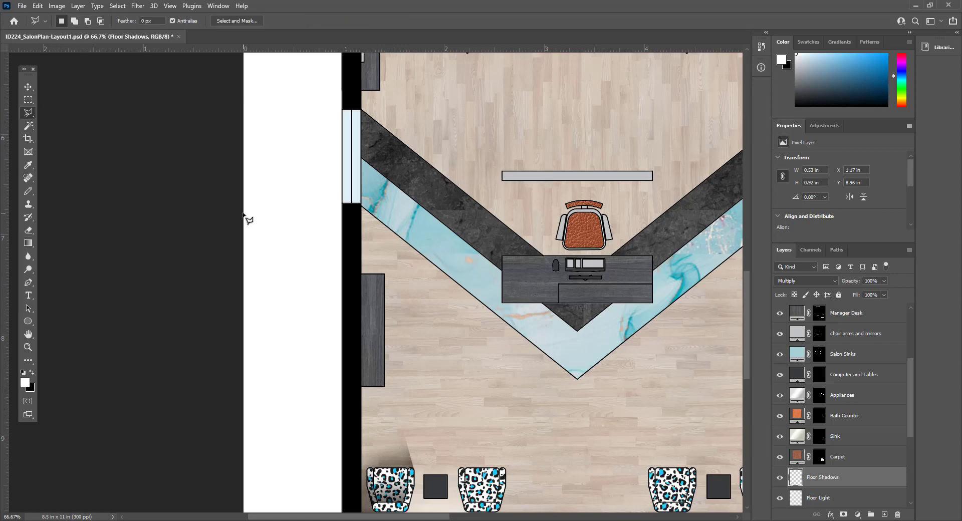
click(28, 103)
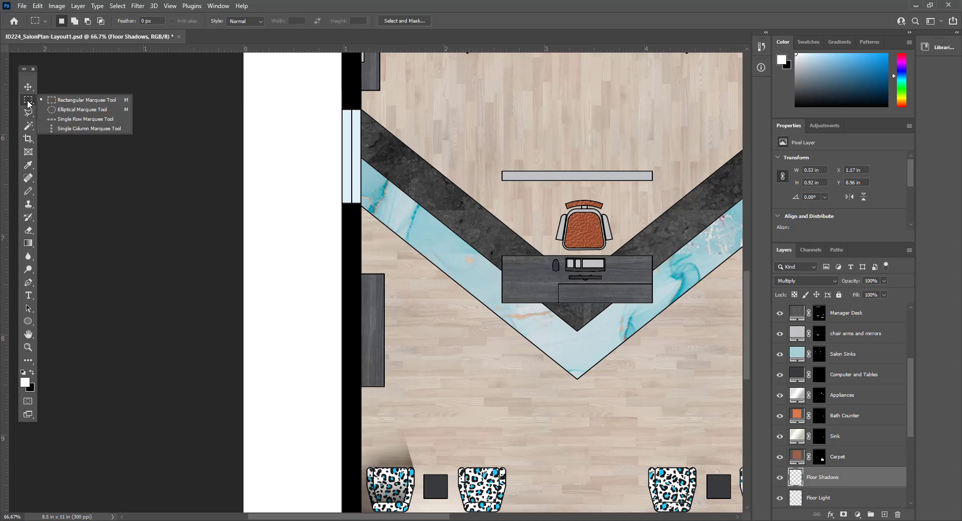
click(54, 102)
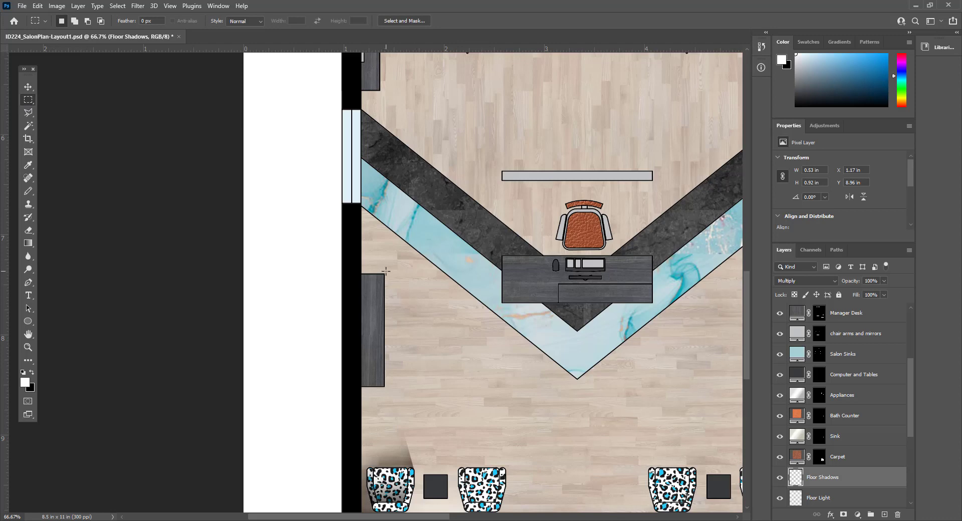
drag(385, 273, 398, 385)
Step: Change the gradient's dark starting stop to a slightly warmer, brownish grey
click(28, 243)
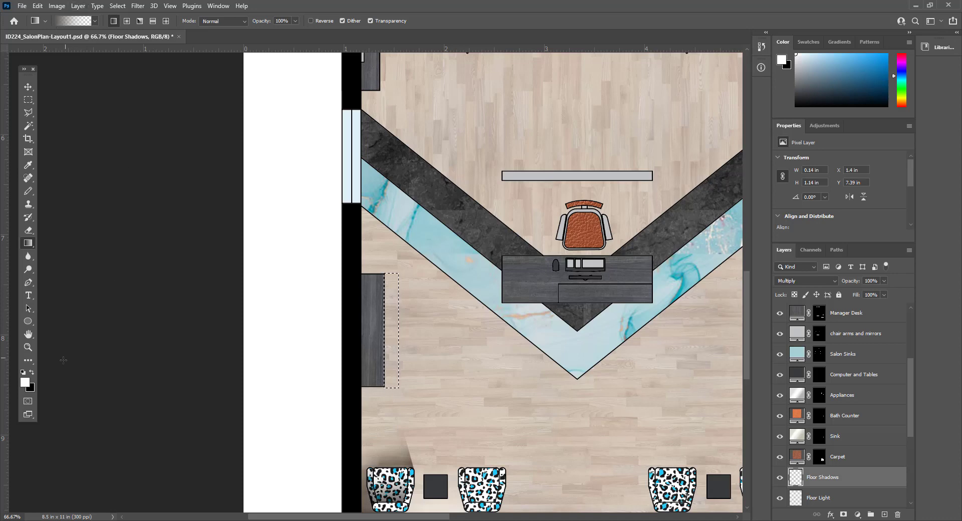
click(76, 21)
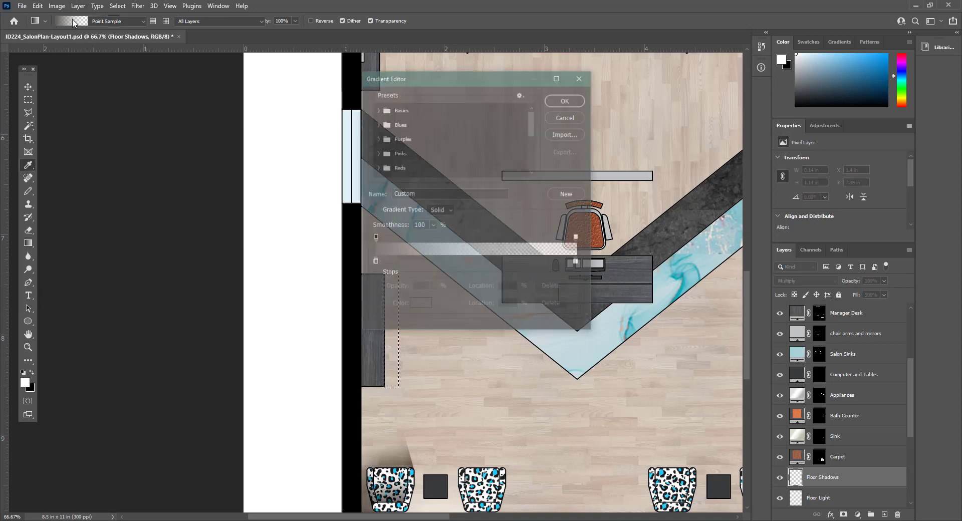
double_click(375, 262)
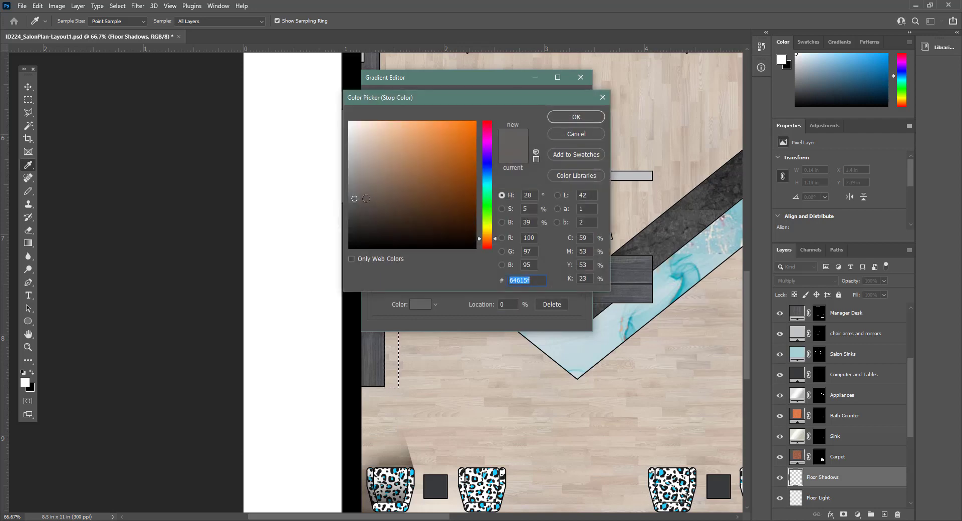
click(367, 199)
click(558, 118)
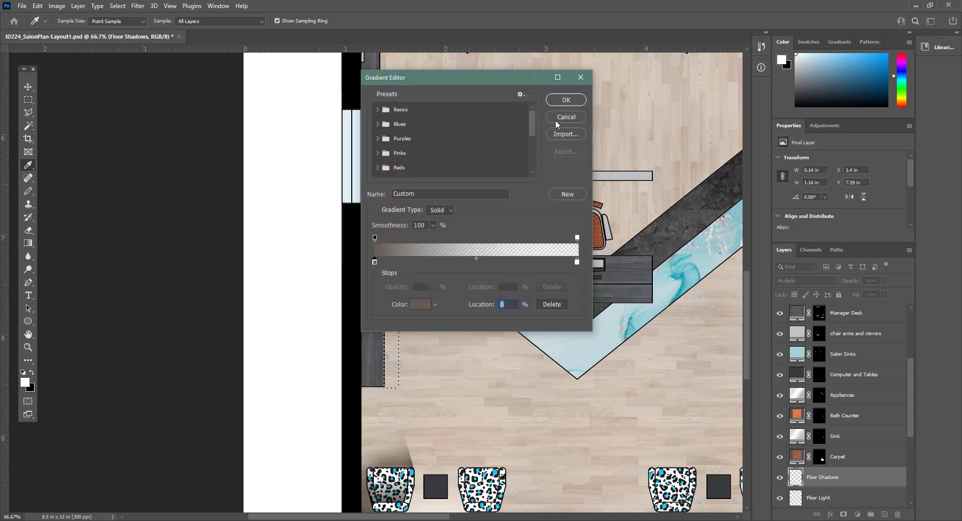
click(562, 102)
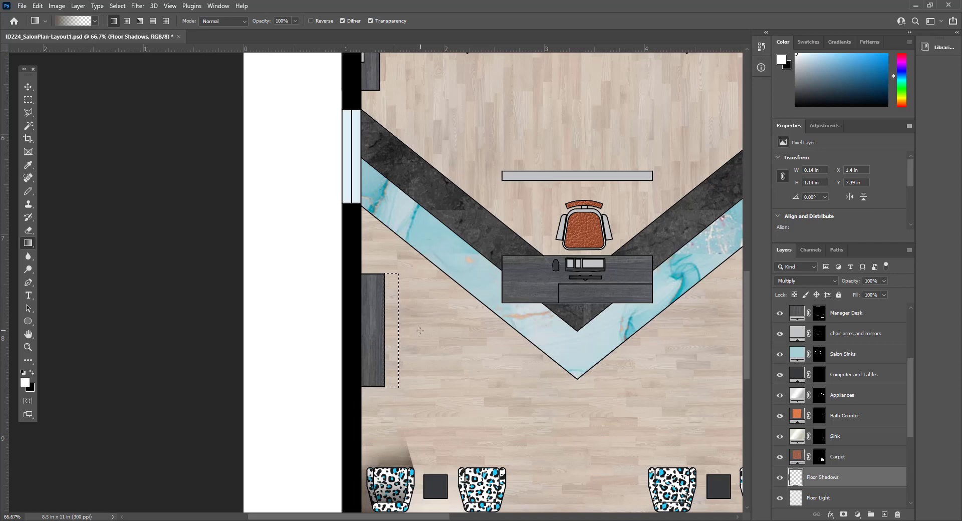
Step: Shade the selected strip with a linear gradient fading horizontally away from the cabinet, and clear the selection
drag(332, 323, 396, 323)
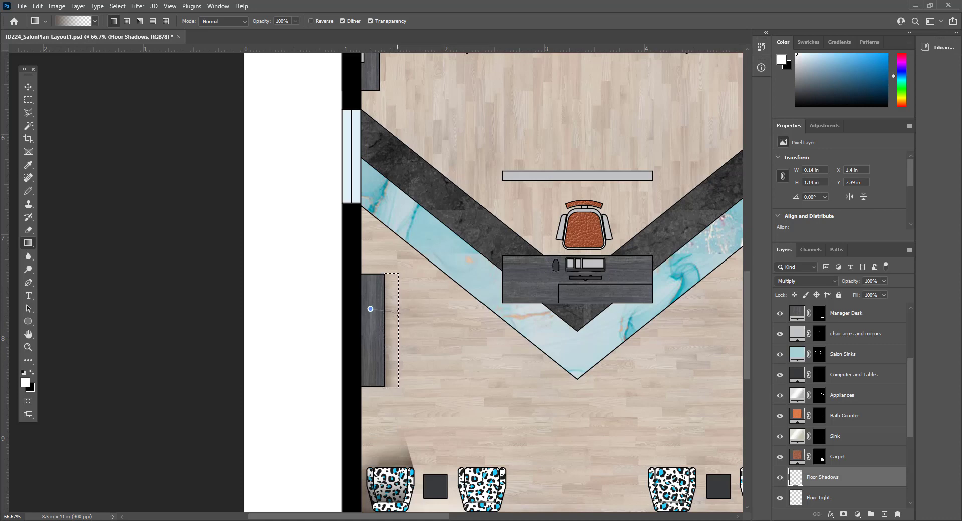
drag(398, 312, 398, 309)
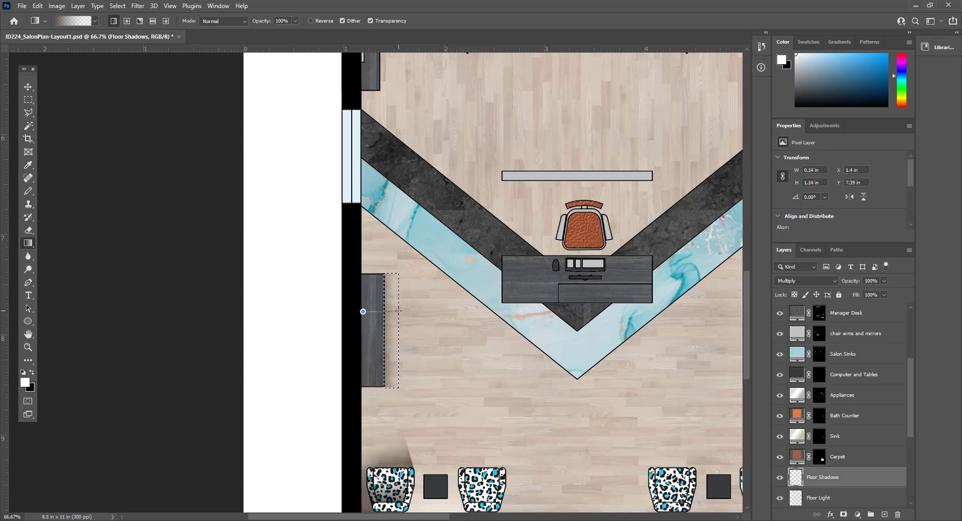
drag(399, 311, 399, 312)
drag(379, 308, 399, 305)
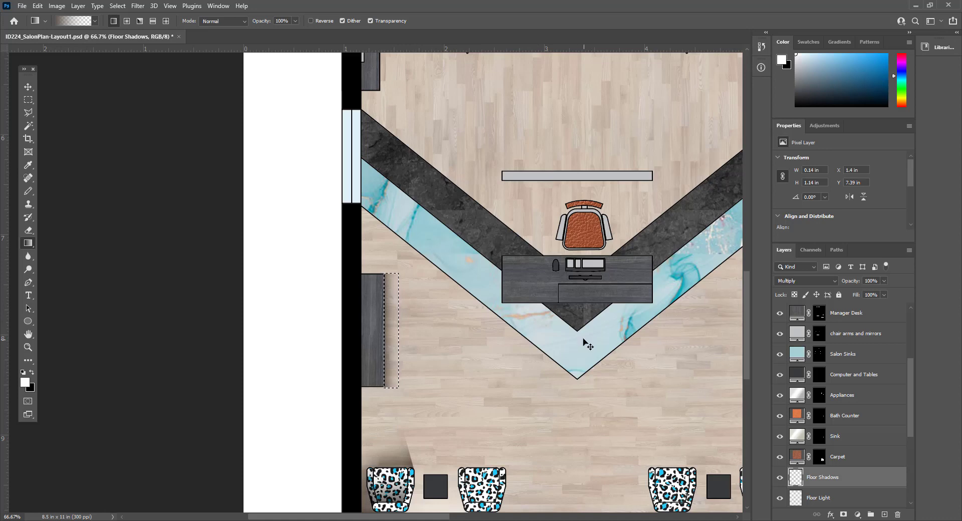
key(ctrl+d)
Step: Marquee about 0.5 by 0.47 in of floor above the short wall by the appliances and shade it with a radial gradient from the wall corner
scroll(437, 313, down, 2)
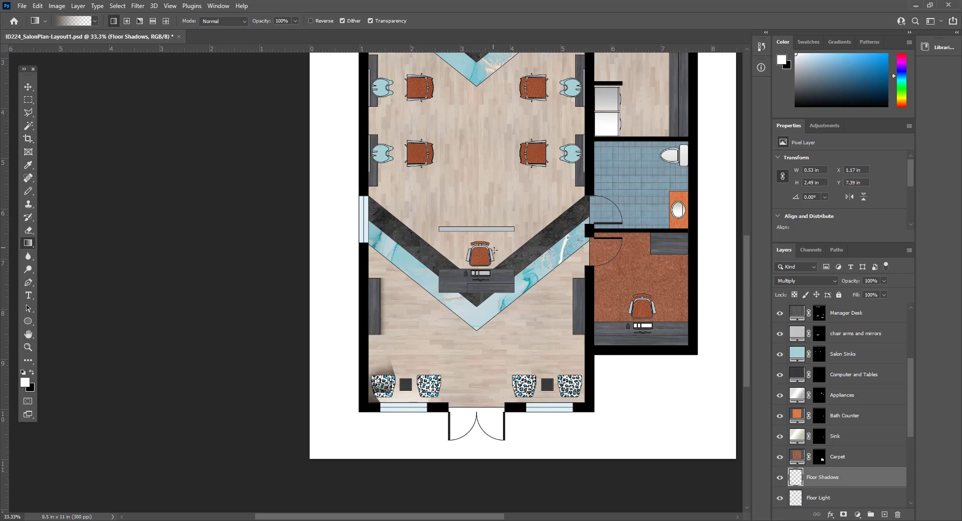
scroll(443, 204, up, 1)
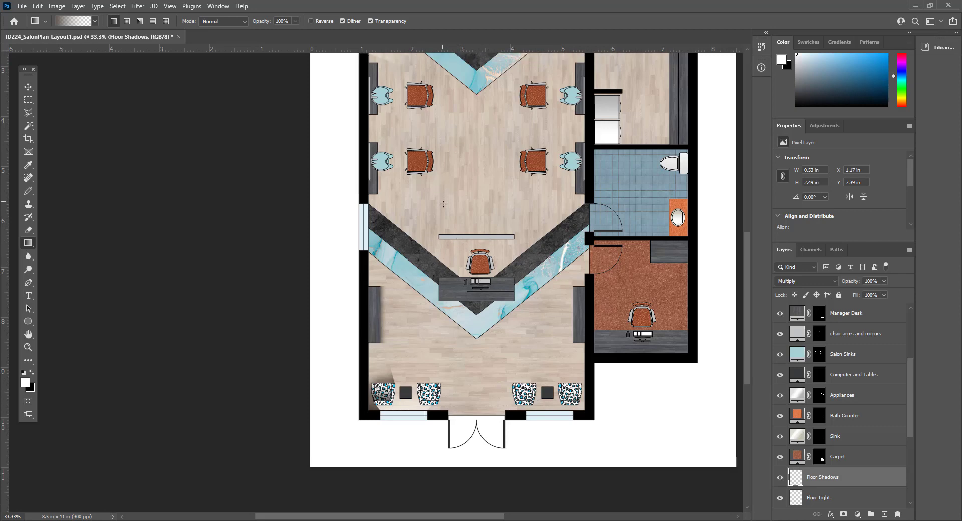
scroll(443, 204, up, 5)
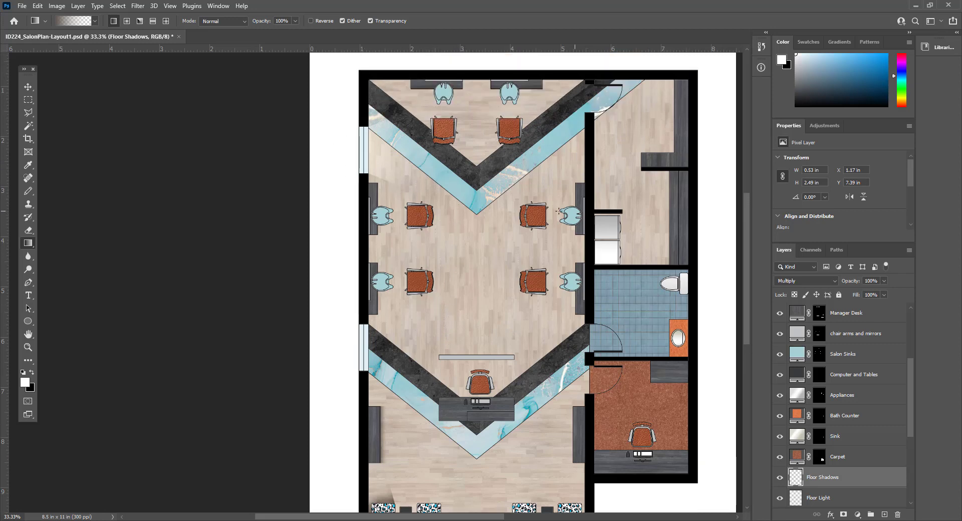
scroll(443, 209, up, 1)
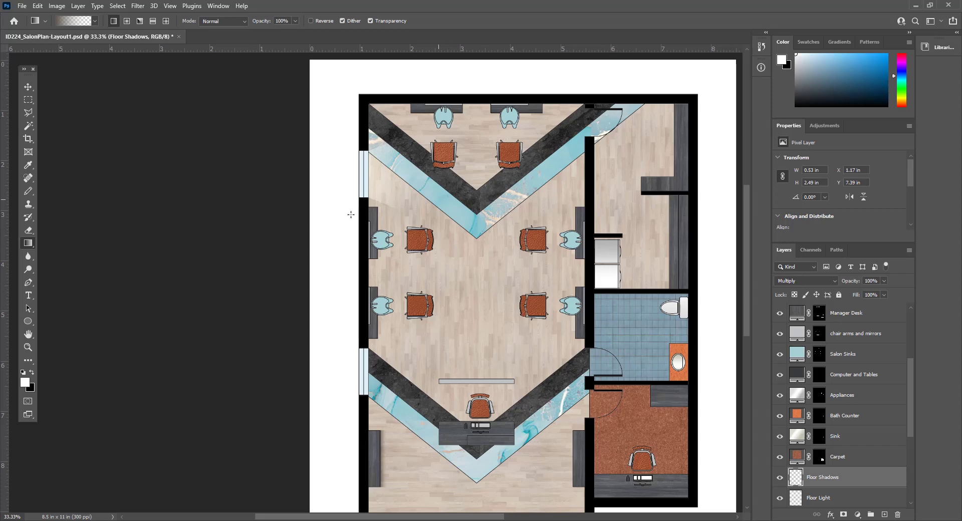
click(28, 347)
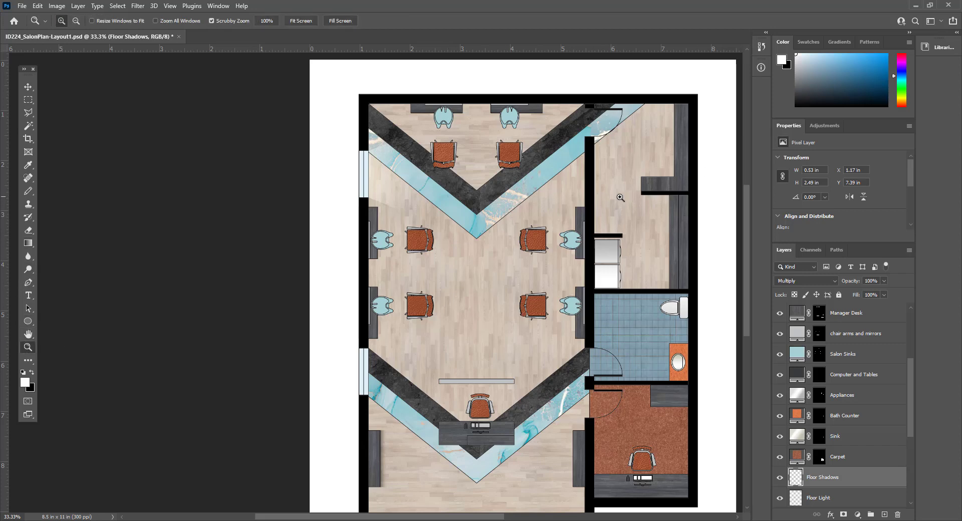
drag(621, 198, 640, 232)
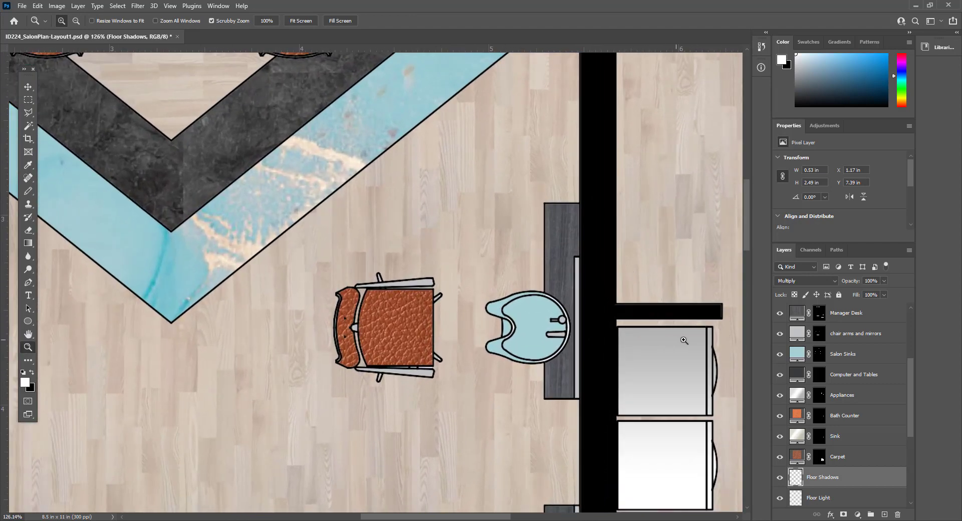
click(28, 100)
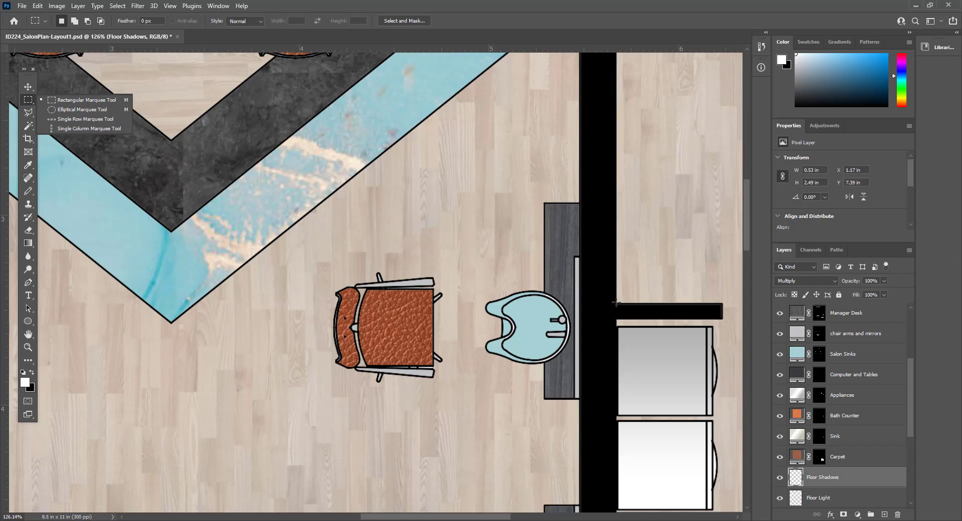
drag(618, 302, 710, 214)
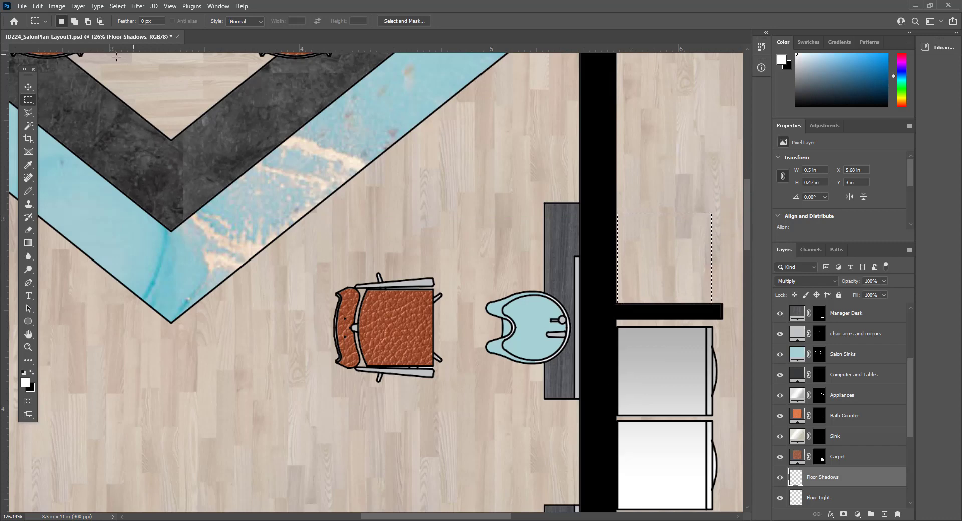
click(28, 243)
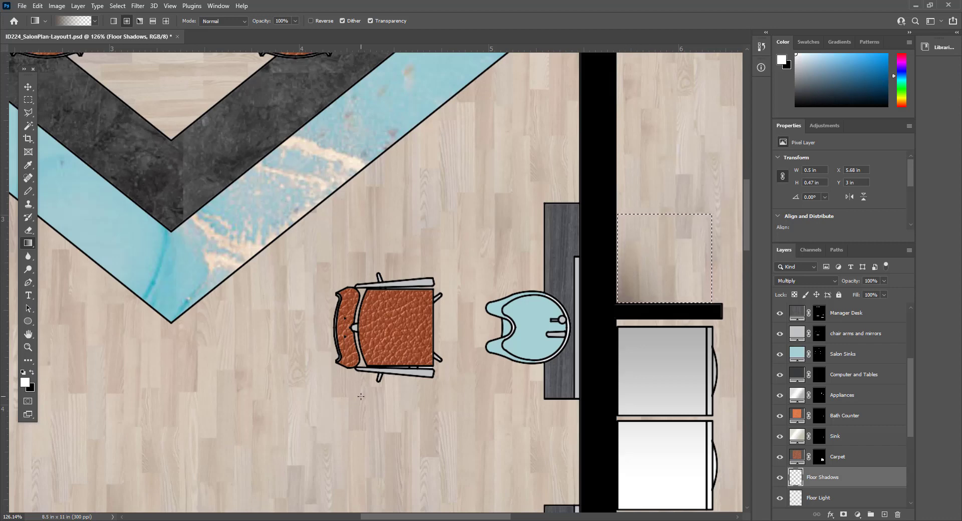
key(ctrl+d)
Step: Select the thin floor gap between the short wall and the upper appliance, shade it with a linear gradient fading from the main wall, and deselect
click(28, 100)
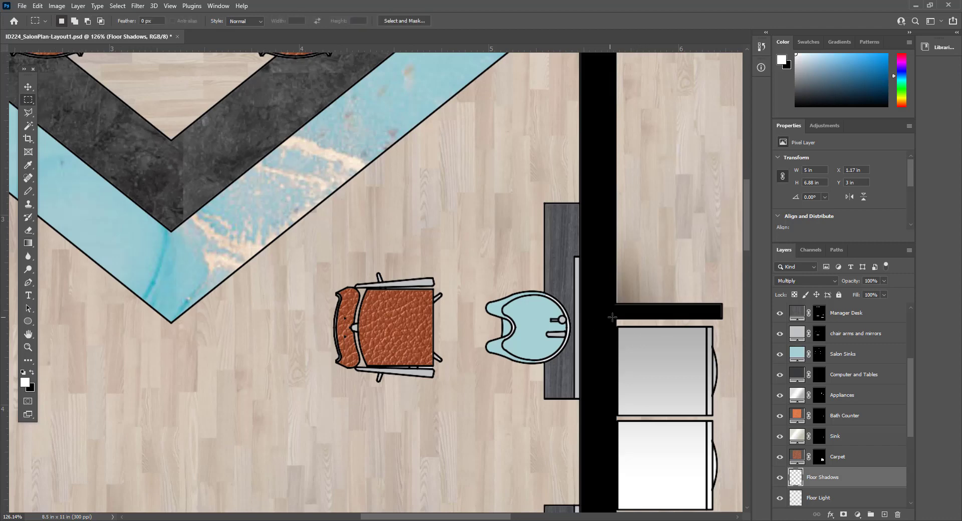
drag(616, 320, 713, 326)
click(29, 243)
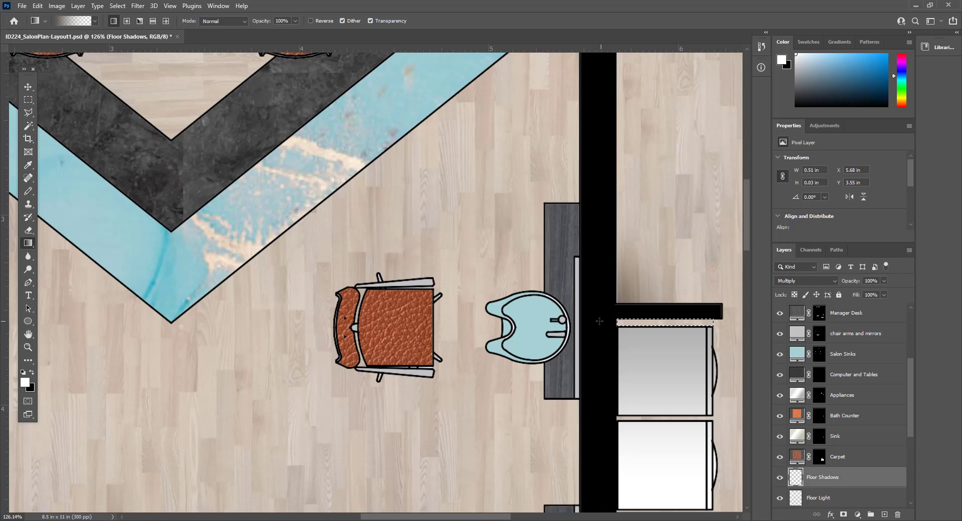
drag(591, 320, 660, 323)
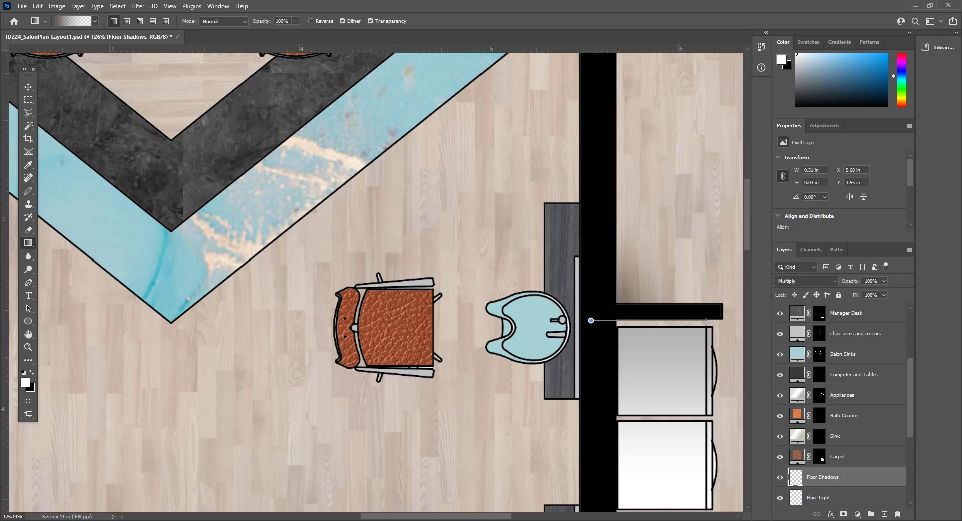
drag(702, 321, 702, 320)
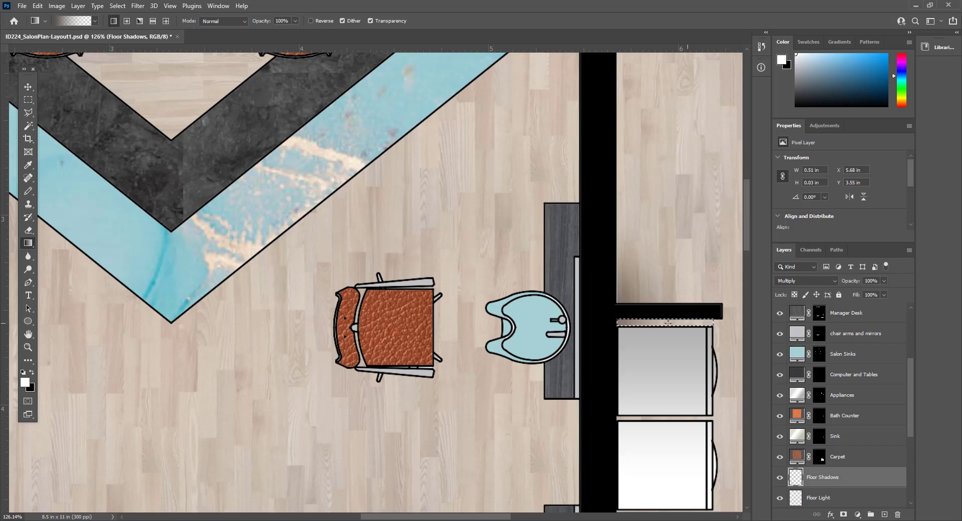
drag(601, 321, 640, 322)
drag(711, 324, 712, 324)
key(ctrl+d)
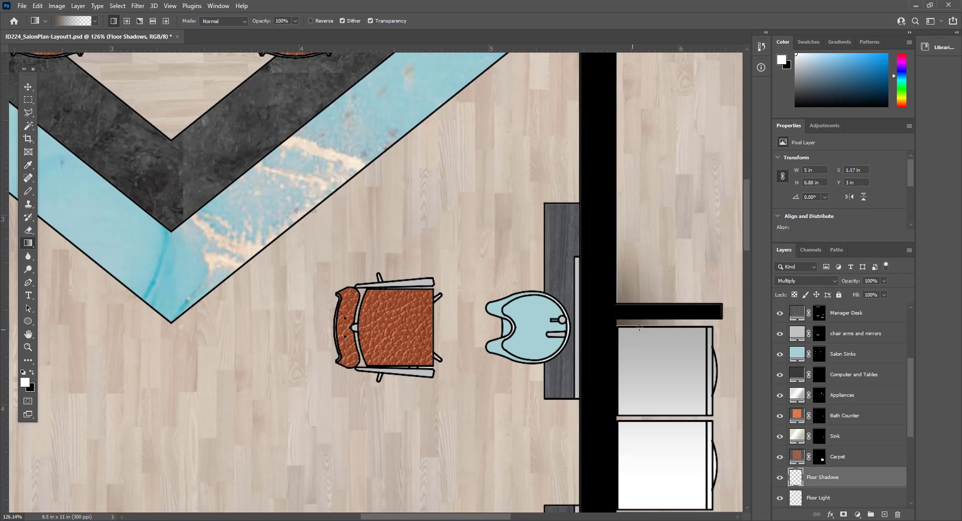
Step: Examine the new floor shadows around the appliances, comparing the plan with the Floor Shadows layer hidden and shown
scroll(702, 338, down, 3)
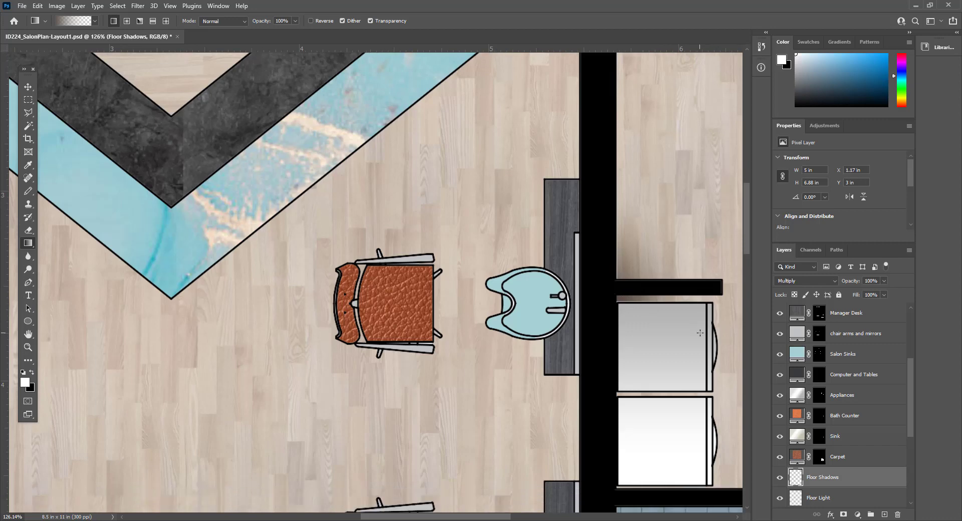
scroll(702, 338, down, 2)
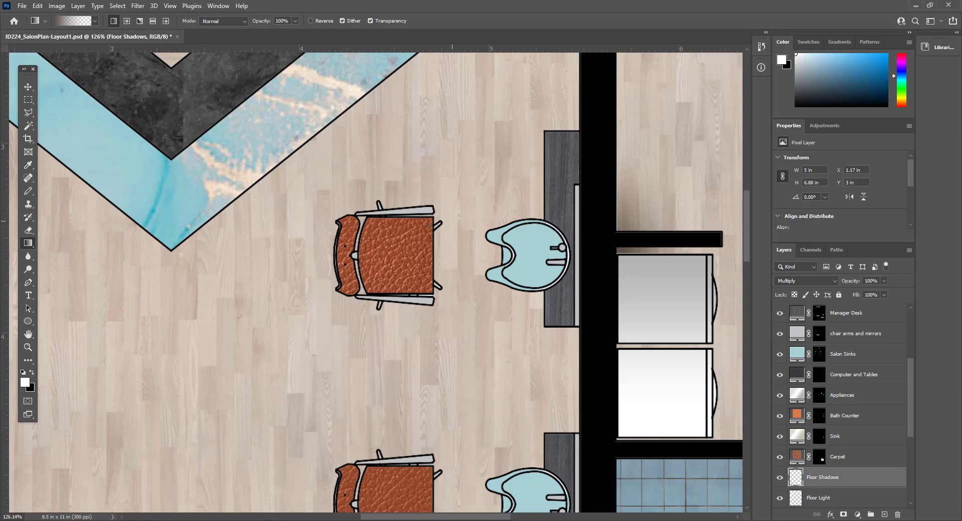
scroll(456, 355, down, 3)
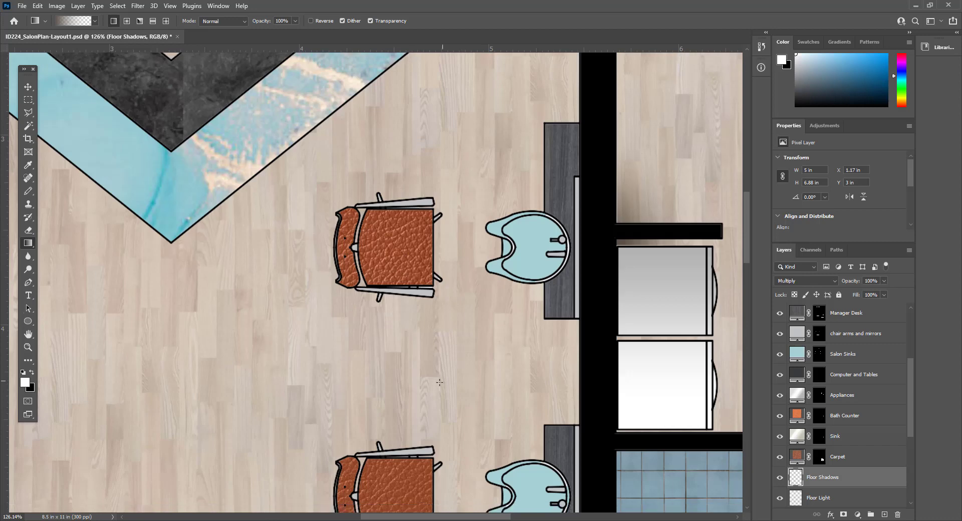
scroll(333, 377, up, 10)
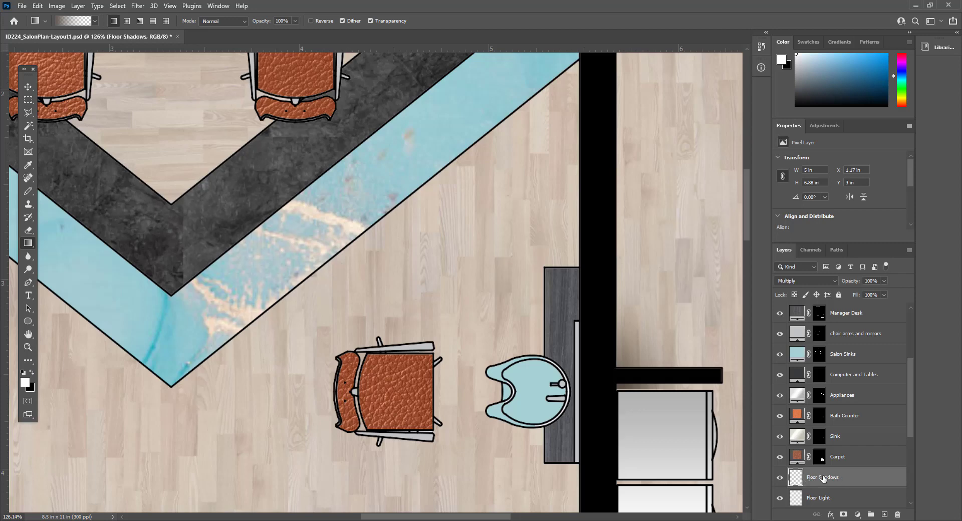
click(840, 379)
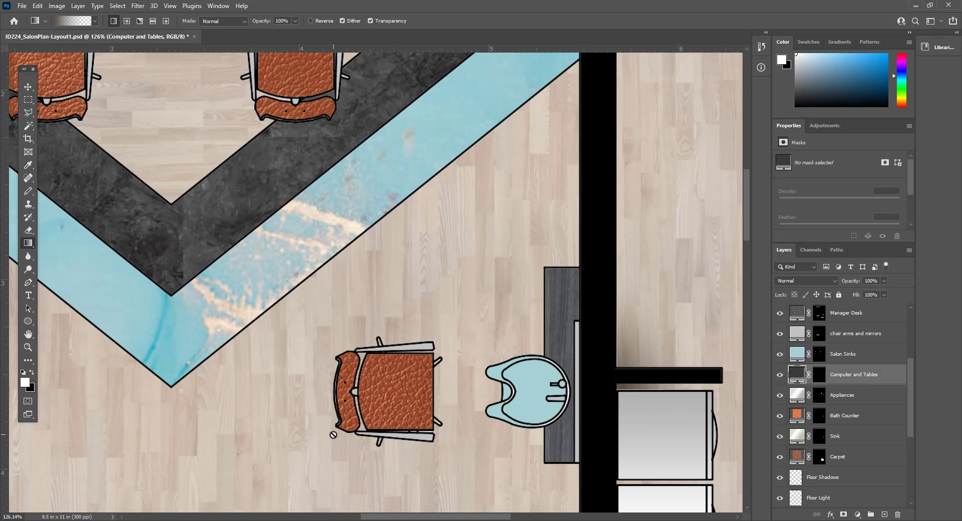
click(827, 481)
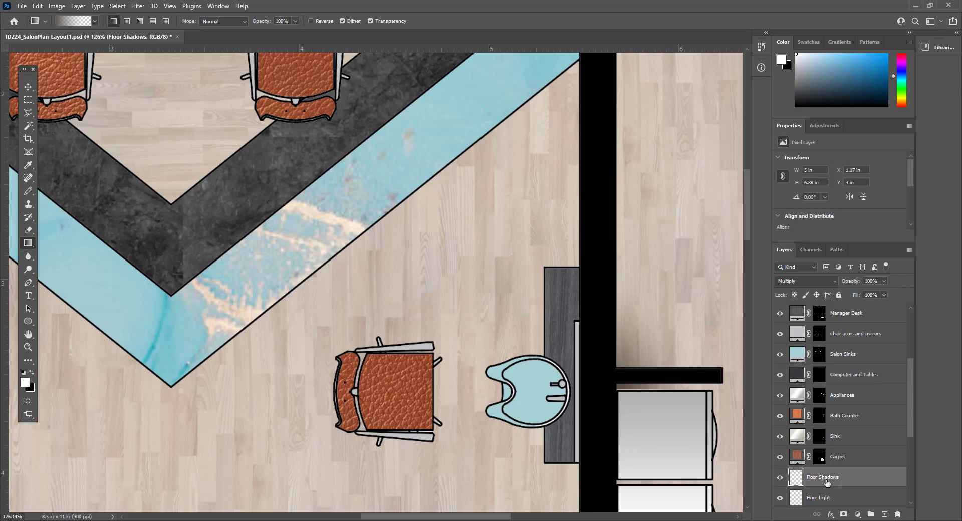
click(780, 478)
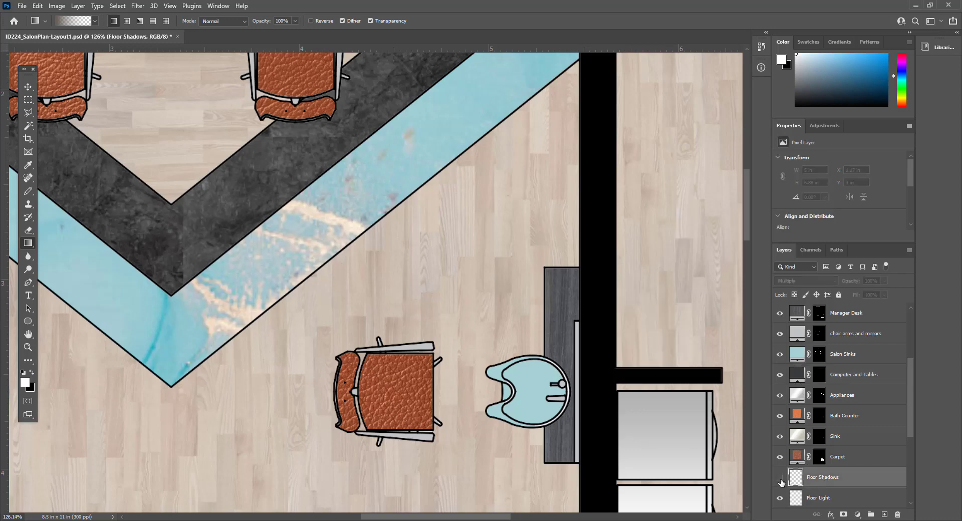
click(780, 479)
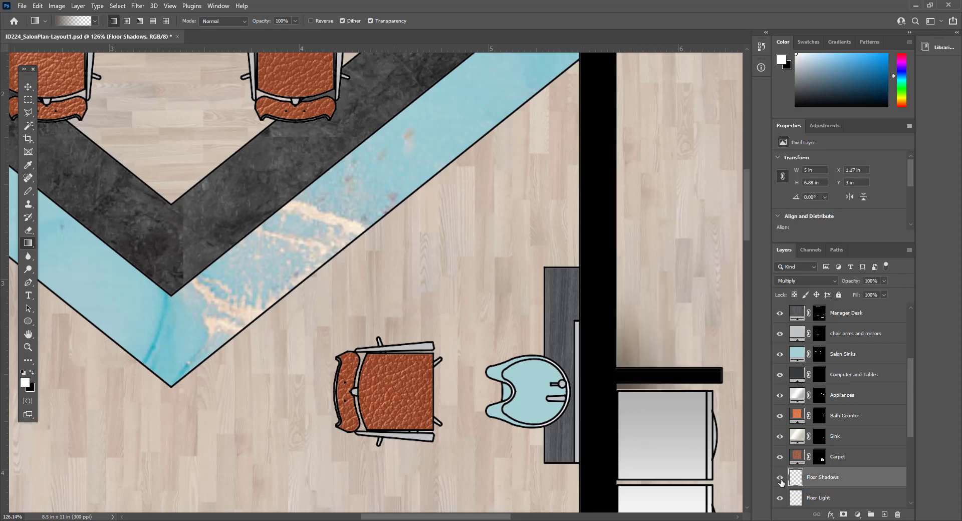